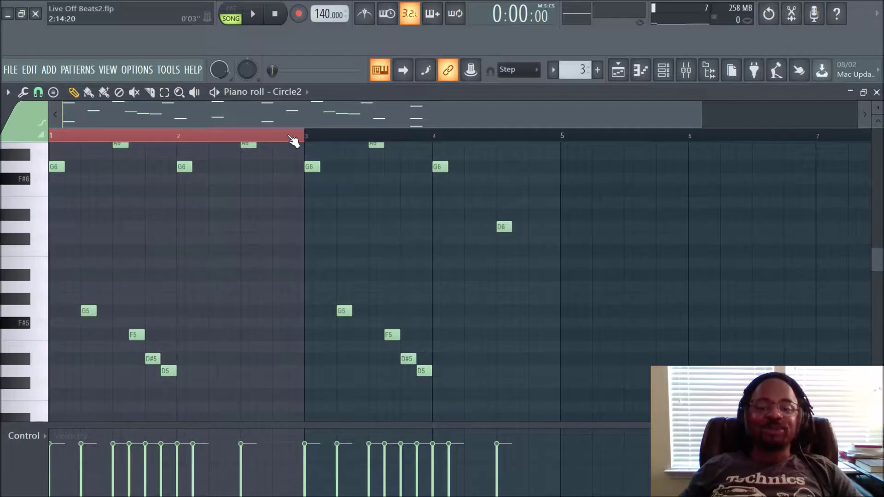
# - Scroll through the Circle2 melody notes, then return to the Playlist showing Pattern 3
pyautogui.scroll(-1, 293, 138)
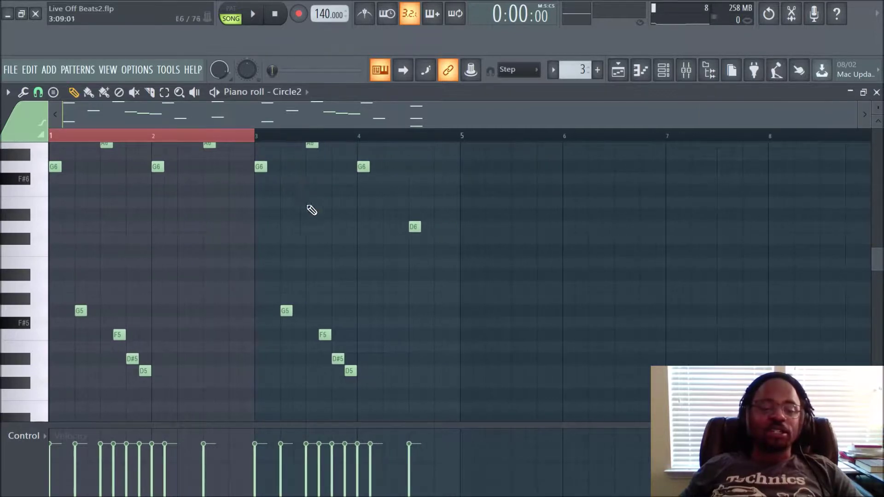
pyautogui.scroll(1, 320, 229)
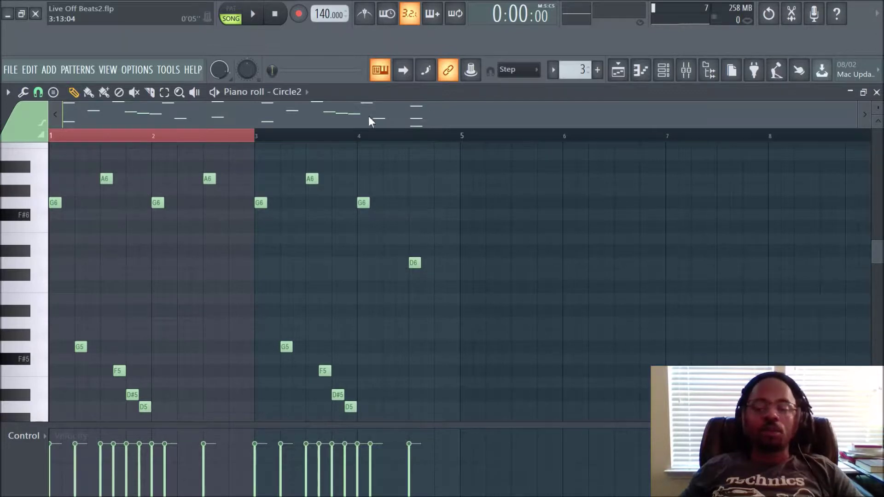
pyautogui.click(618, 70)
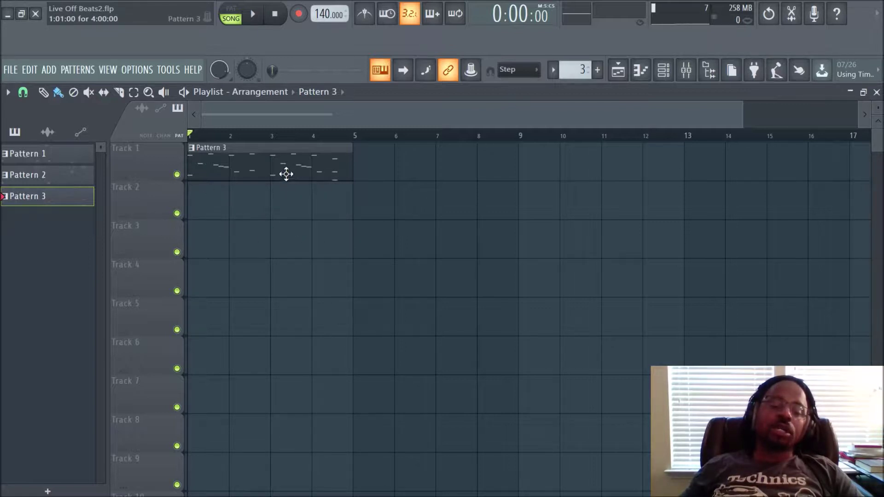
# - Open Pattern 3 in the Circle2 piano roll, return to the Playlist, then reopen it to review
pyautogui.doubleClick(262, 168)
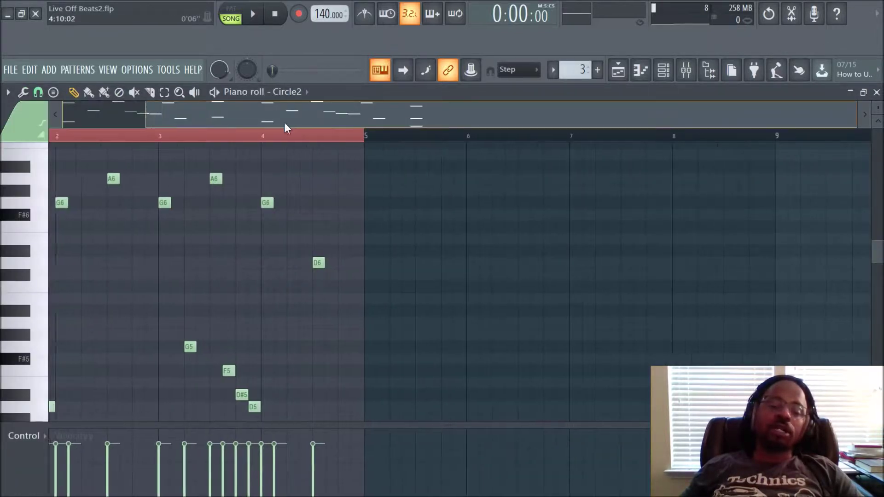
pyautogui.scroll(2, 286, 124)
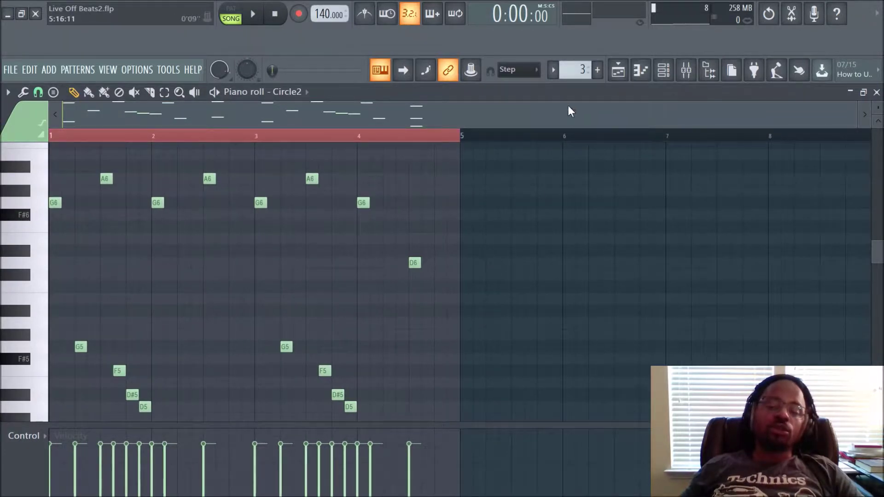
pyautogui.click(618, 70)
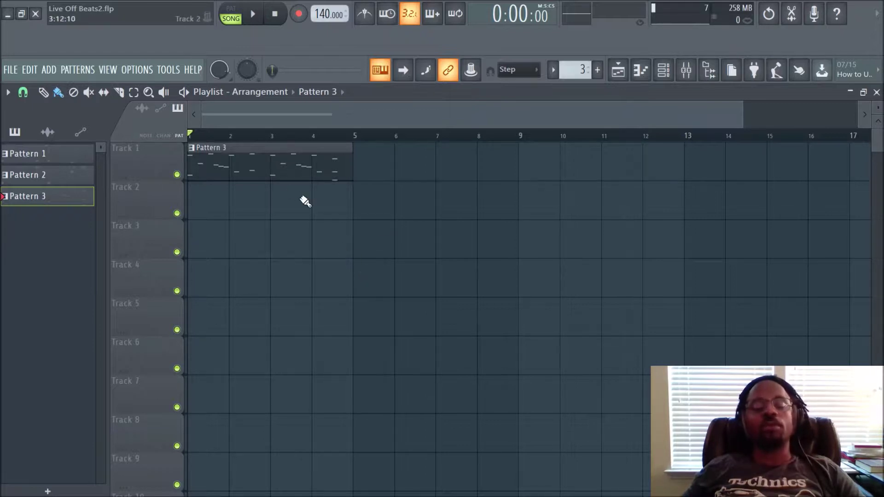
pyautogui.doubleClick(298, 170)
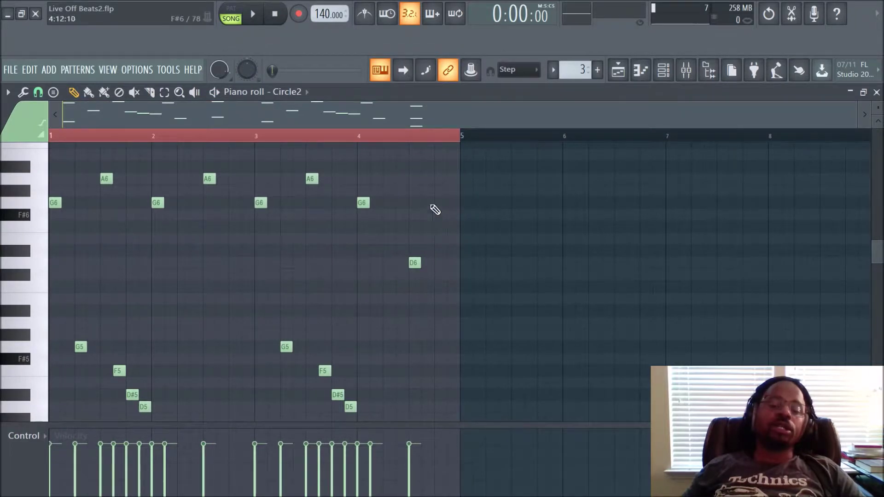
pyautogui.scroll(-6, 499, 235)
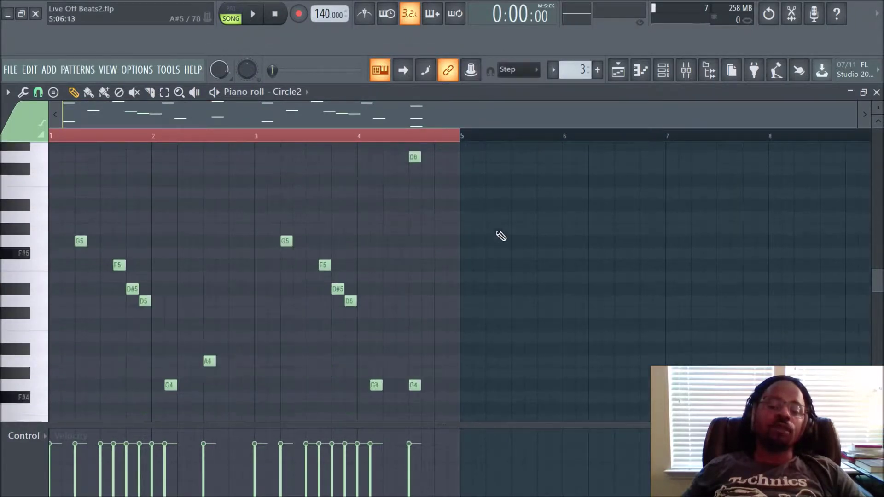
pyautogui.scroll(6, 502, 239)
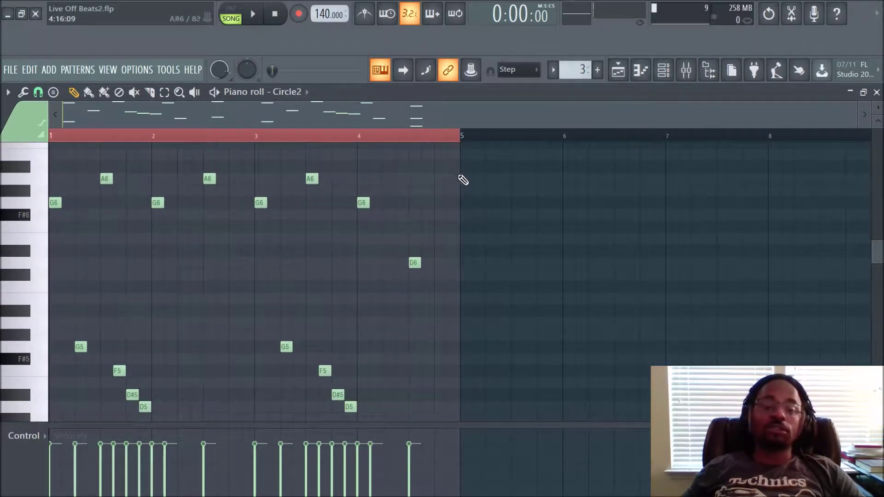
pyautogui.press('space')
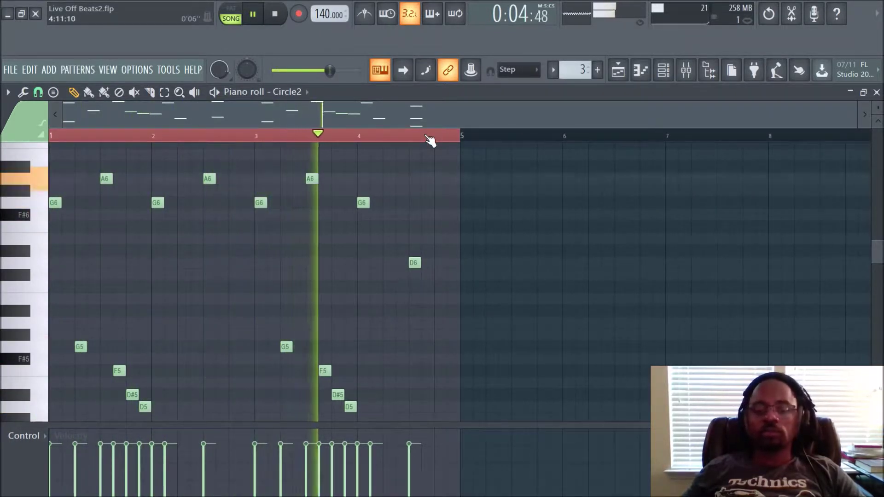
pyautogui.press('XF86AudioRaiseVolume')
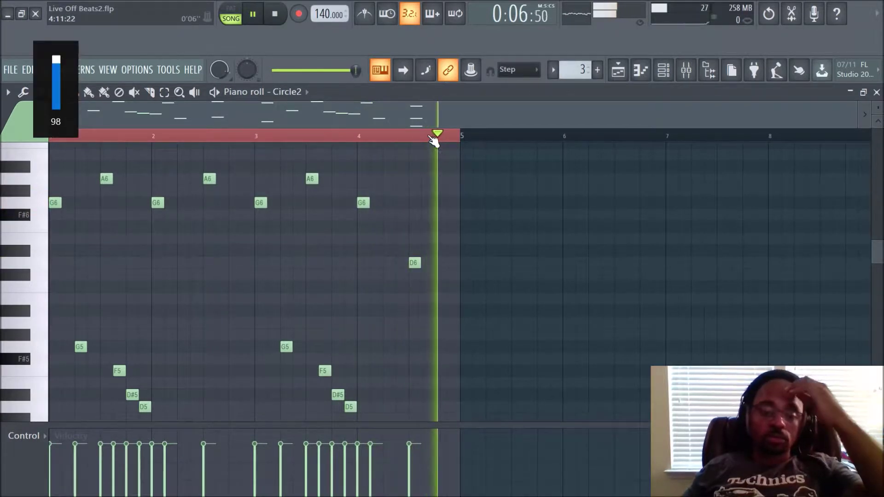
pyautogui.press('XF86AudioRaiseVolume')
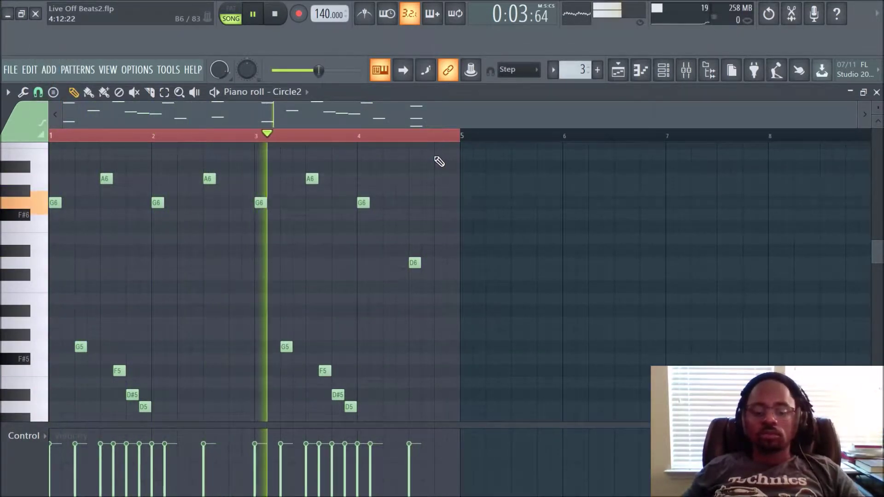
pyautogui.scroll(-3, 450, 227)
pyautogui.scroll(-4, 451, 227)
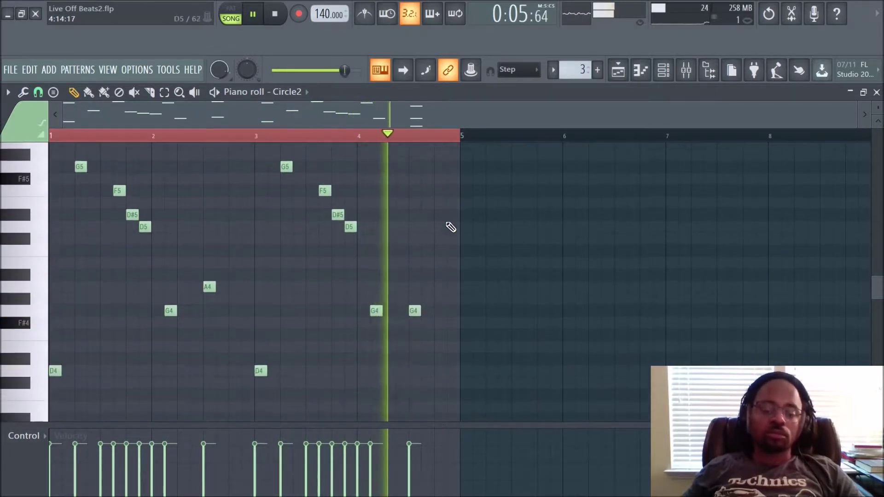
pyautogui.scroll(3, 450, 228)
pyautogui.press('space')
pyautogui.scroll(3, 138, 207)
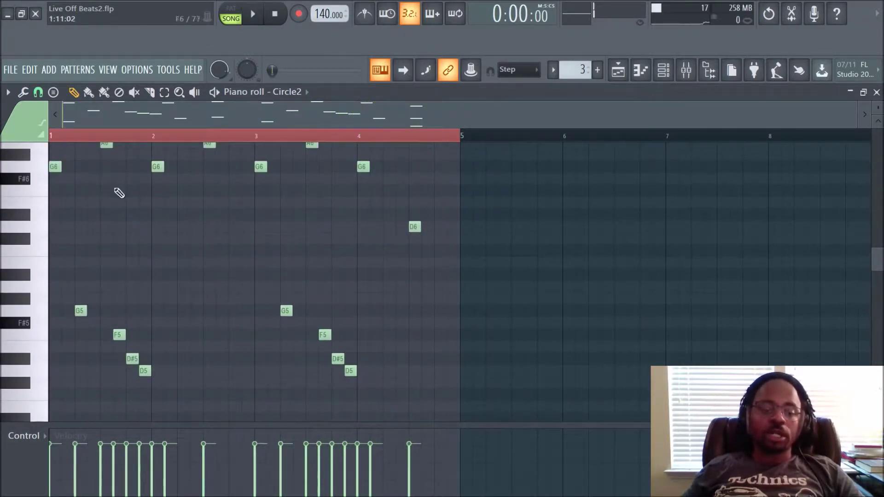
pyautogui.scroll(3, 120, 276)
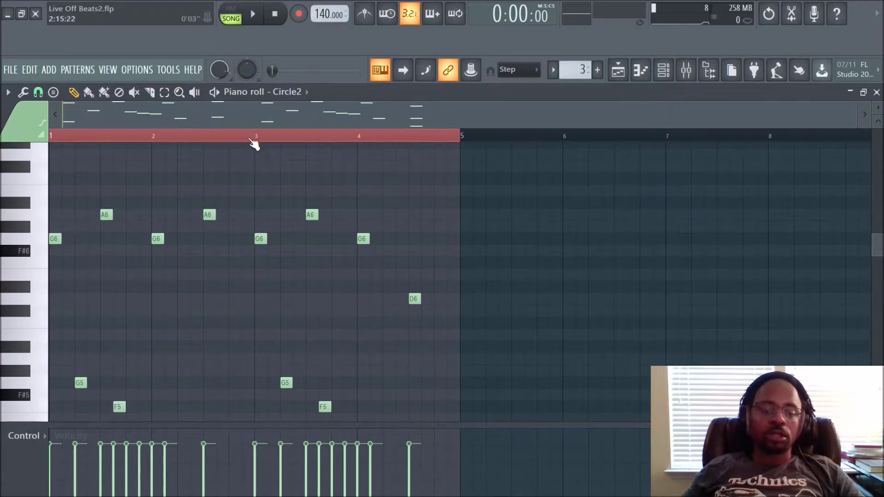
pyautogui.moveTo(253, 141); pyautogui.dragTo(107, 123)
pyautogui.scroll(-5, 316, 235)
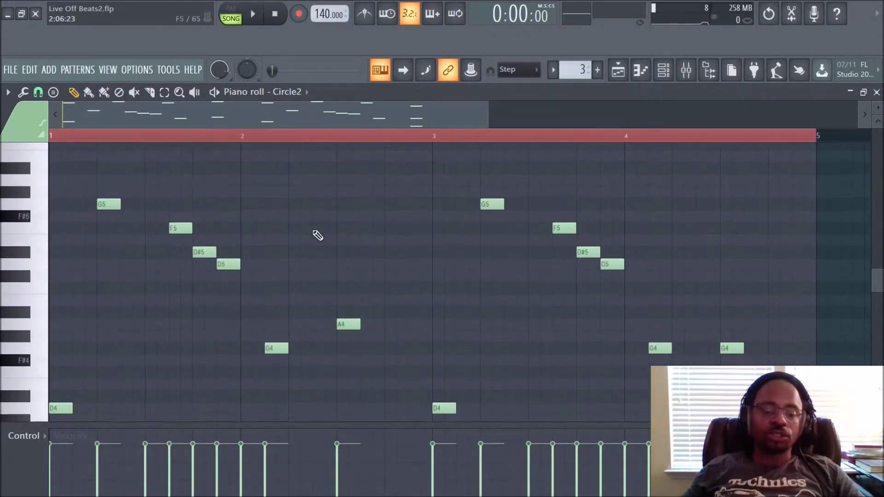
pyautogui.scroll(4, 316, 235)
pyautogui.scroll(-5, 138, 200)
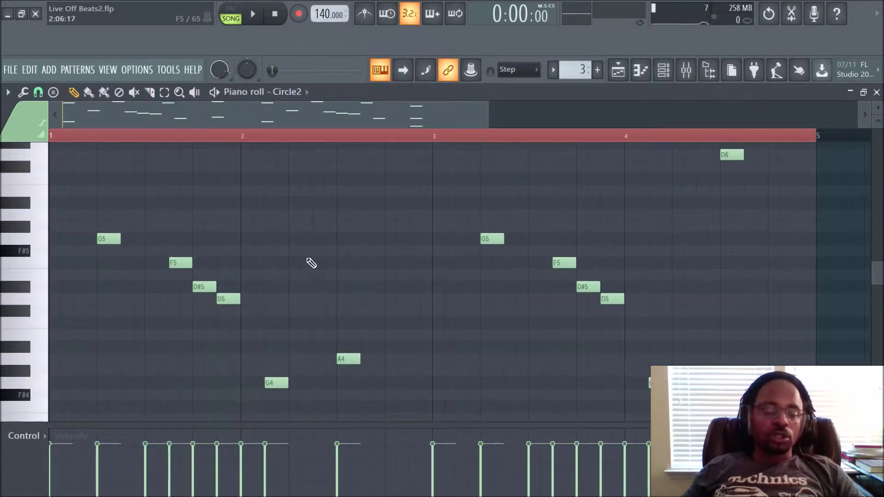
pyautogui.scroll(-2, 417, 146)
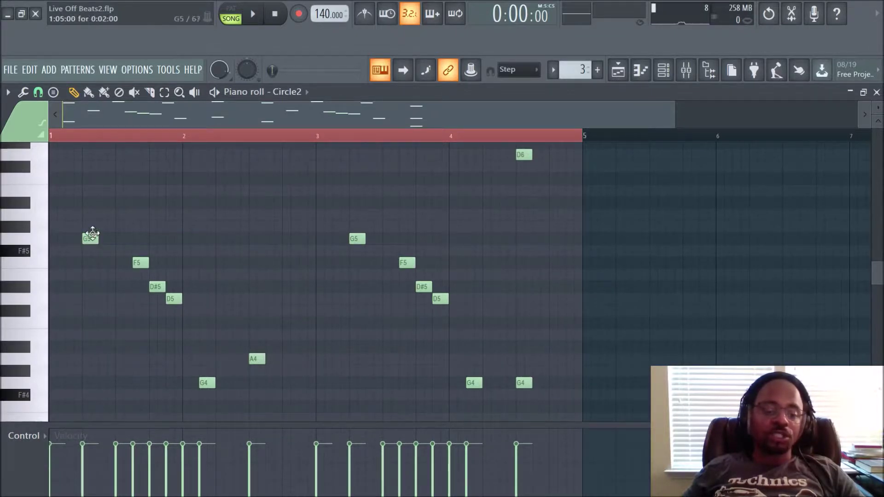
pyautogui.click(129, 190)
pyautogui.click(187, 215)
pyautogui.click(266, 179)
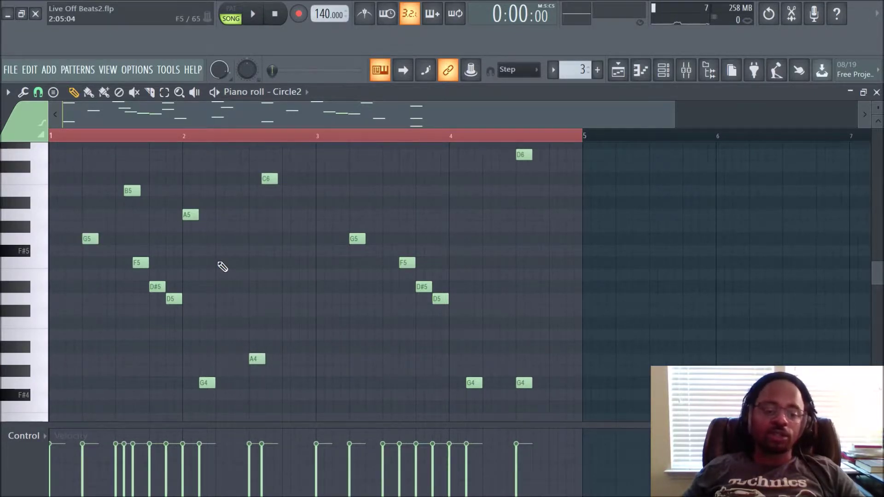
pyautogui.rightClick(133, 190)
pyautogui.rightClick(190, 215)
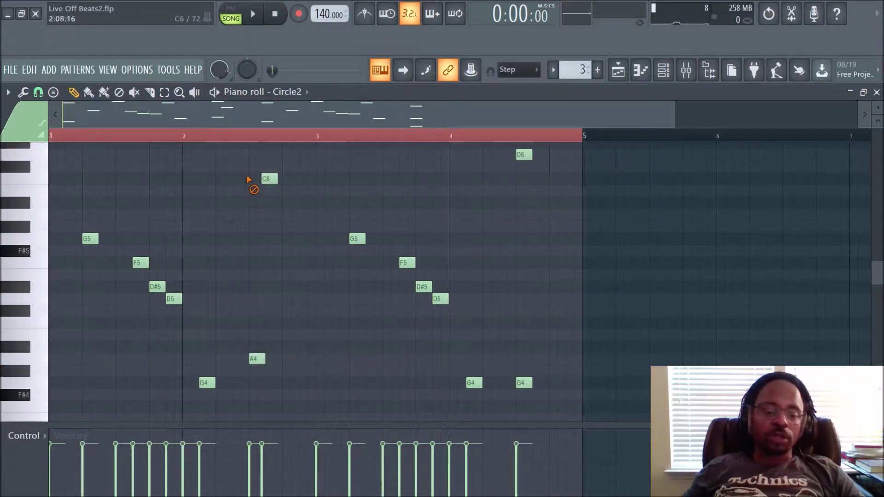
pyautogui.click(269, 179)
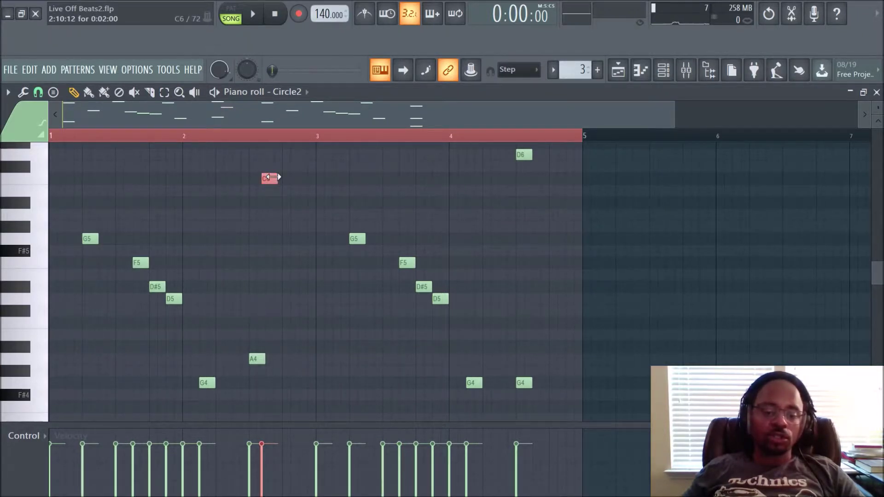
pyautogui.click(261, 475)
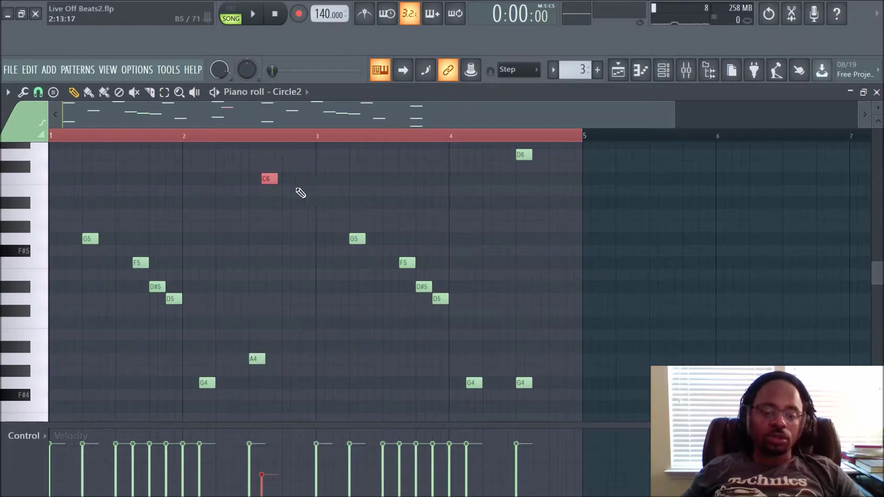
pyautogui.click(269, 179)
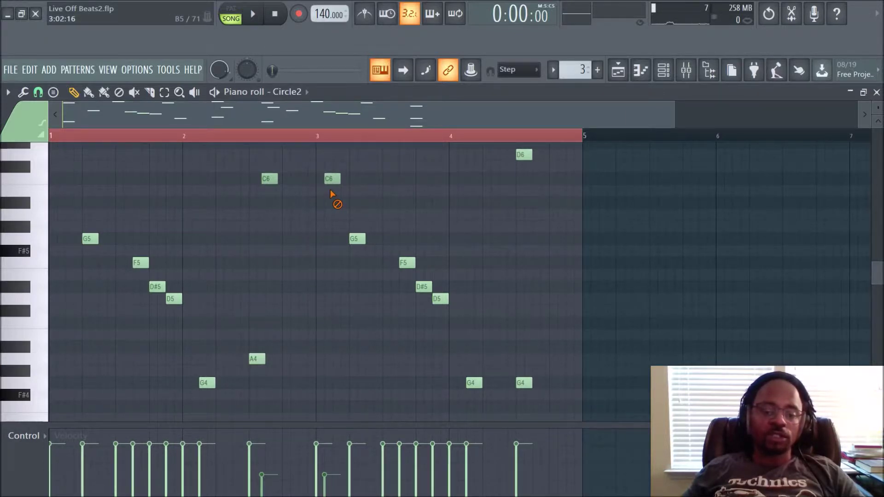
pyautogui.rightClick(332, 179)
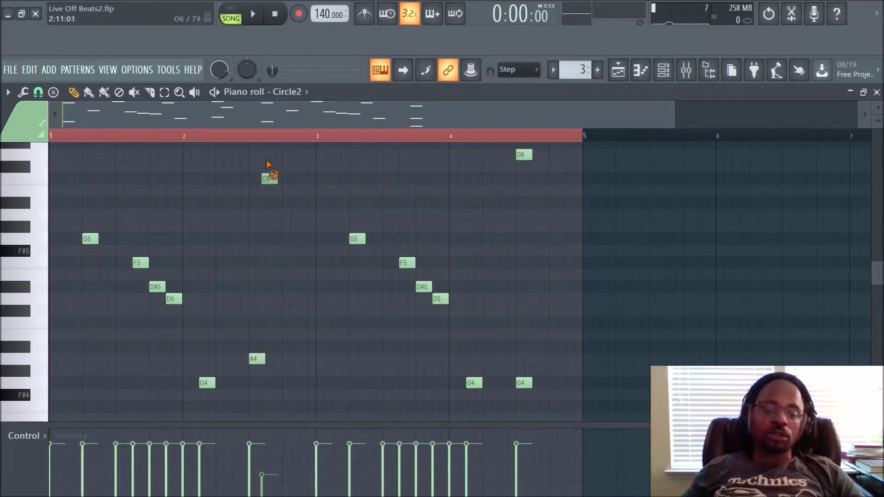
pyautogui.rightClick(269, 178)
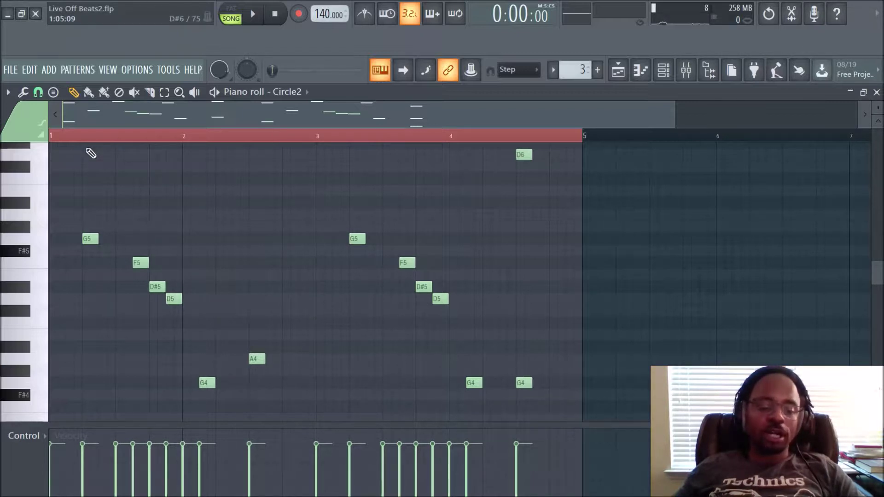
# - Select and deselect all Circle2 notes, then reopen Pattern 3 in the piano roll from the Playlist
pyautogui.hotkey('ctrl', 'a')
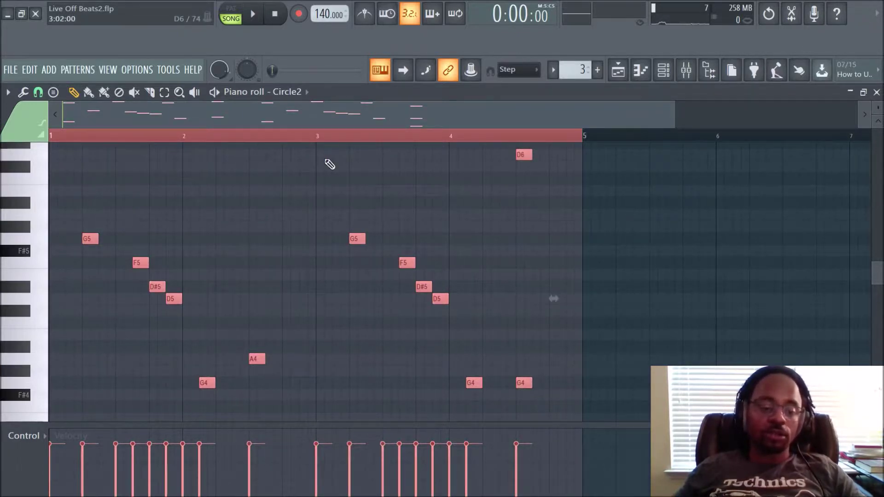
pyautogui.hotkey('ctrl', 'd')
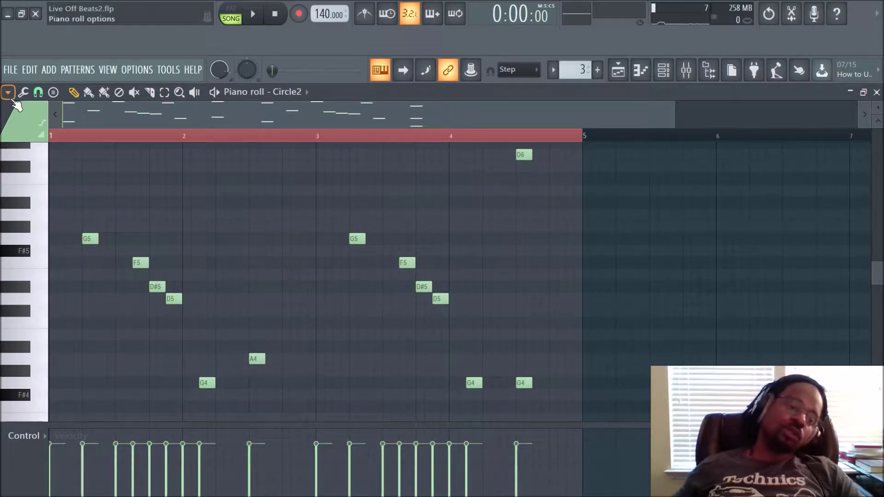
pyautogui.click(618, 69)
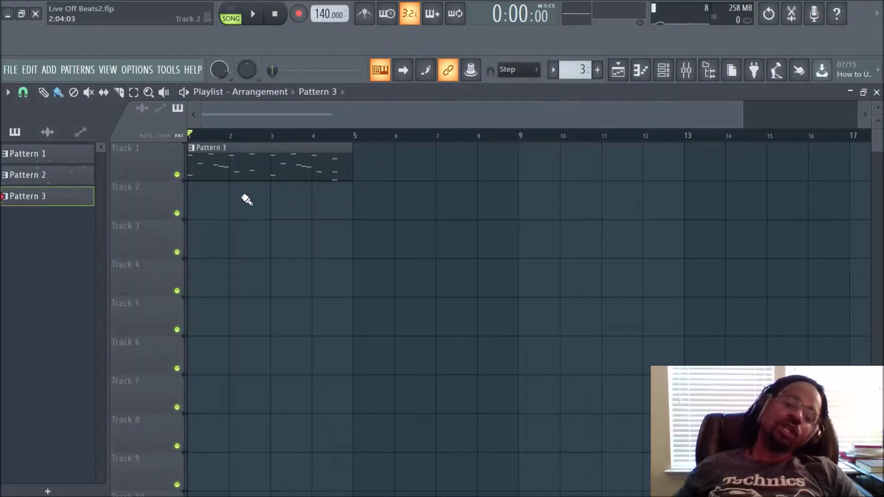
pyautogui.doubleClick(252, 173)
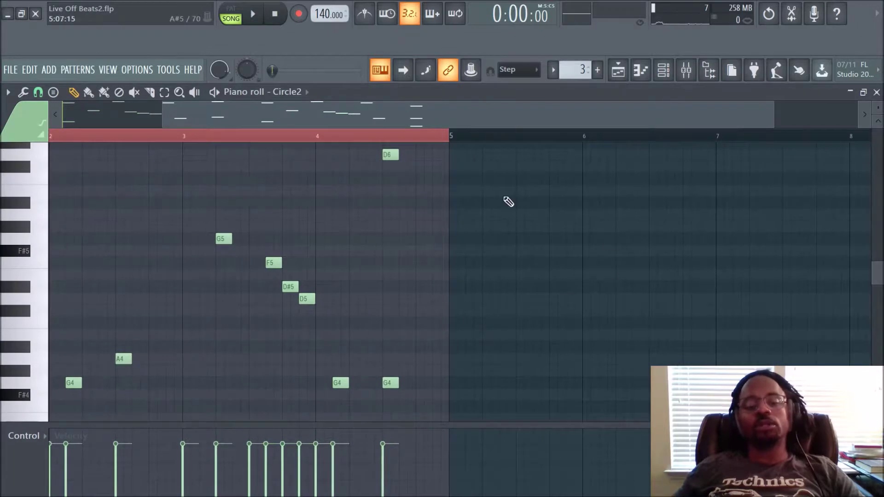
# - Choose File > Export as MIDI file from the piano roll options menu
pyautogui.click(8, 93)
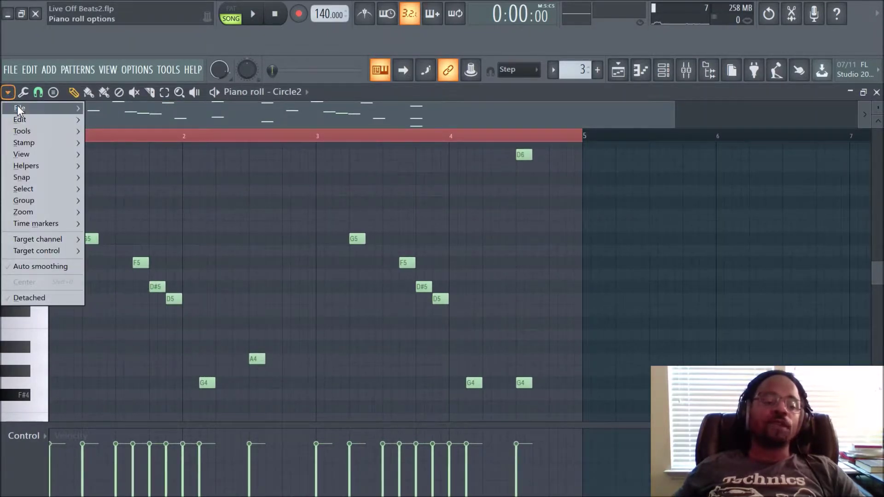
pyautogui.moveTo(18, 106)
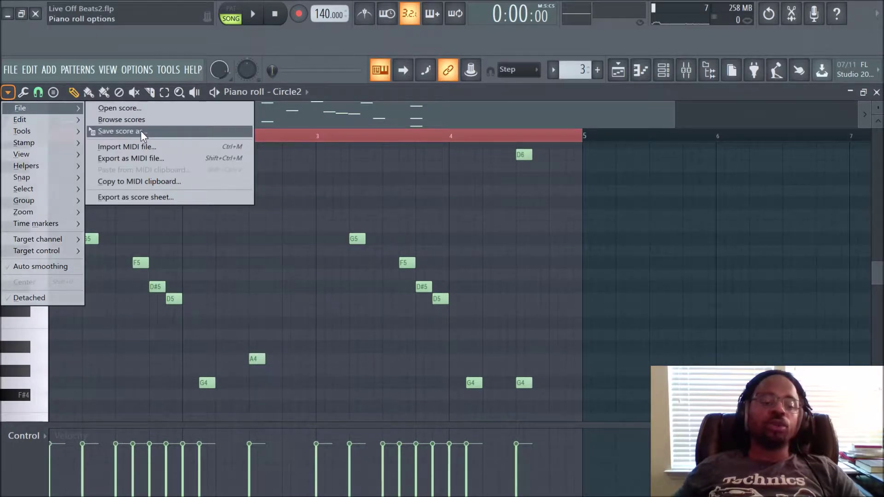
pyautogui.click(146, 158)
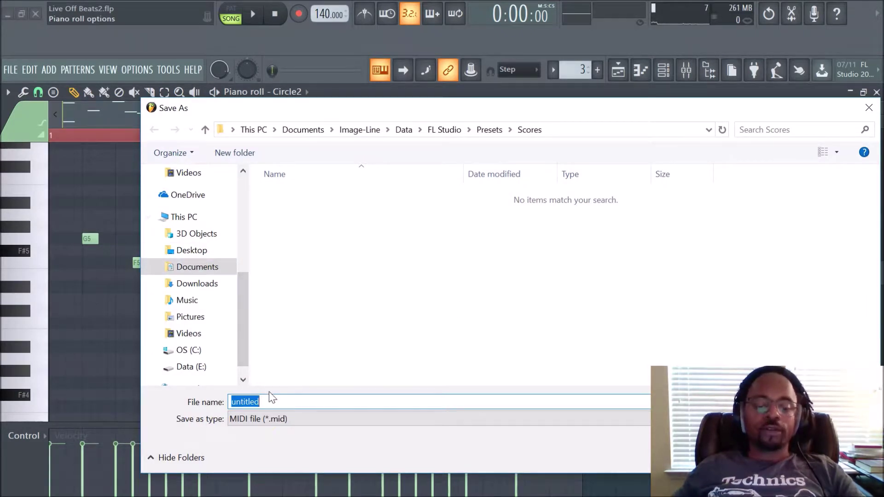
# - Name the export 'MIDI Test Greatness' and set the save location to the Desktop
pyautogui.write('MIDI ')
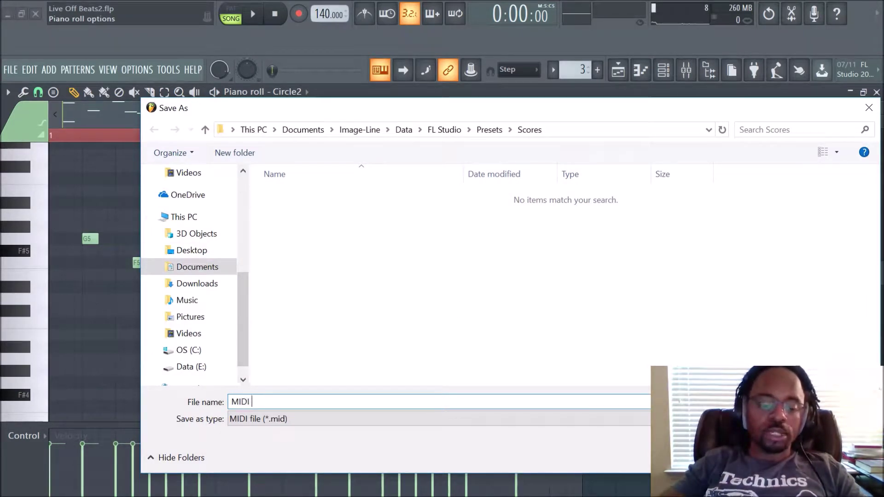
pyautogui.write('Test')
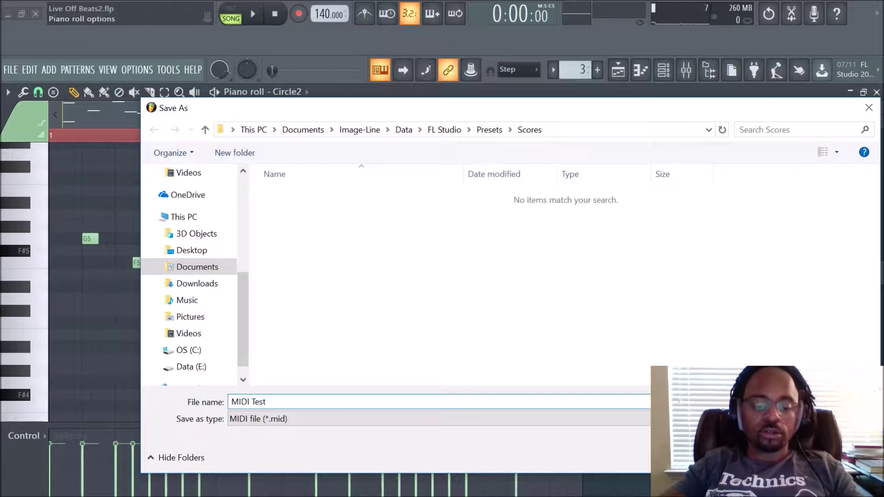
pyautogui.write(' Greatnes')
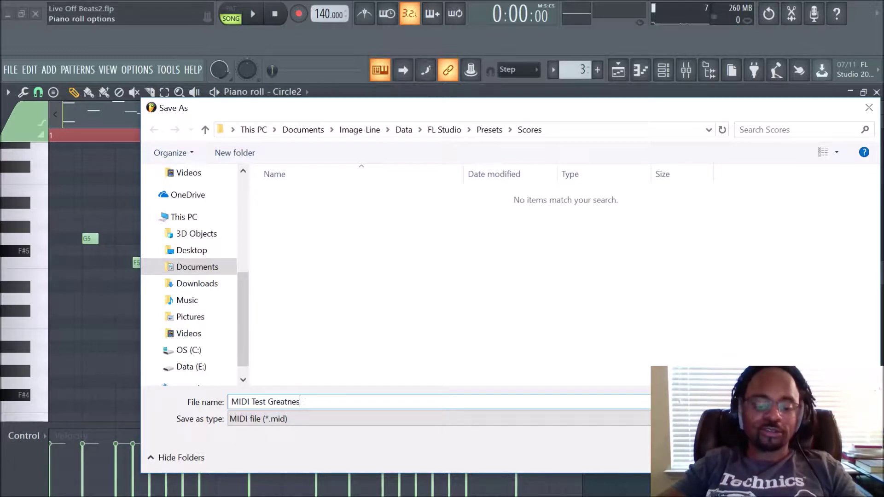
pyautogui.write('s')
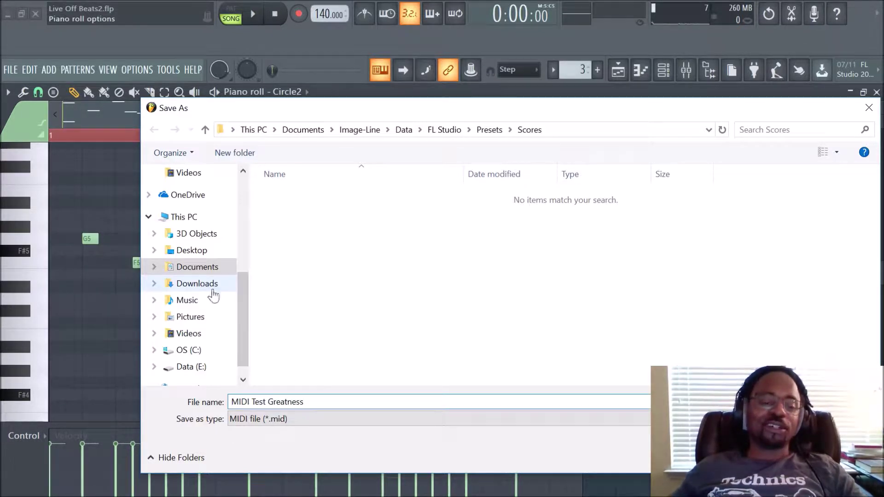
pyautogui.scroll(5, 217, 296)
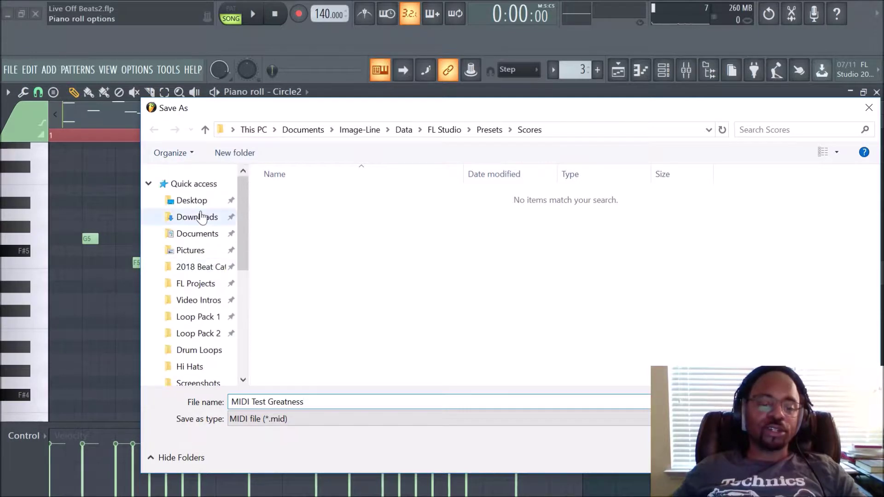
pyautogui.click(196, 201)
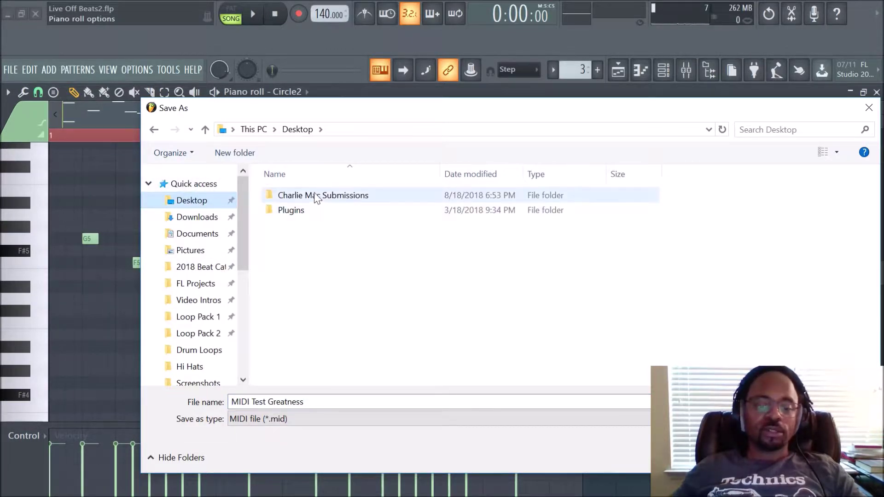
# - Create a new Desktop folder named MIDI and save the MIDI file inside it
pyautogui.rightClick(284, 234)
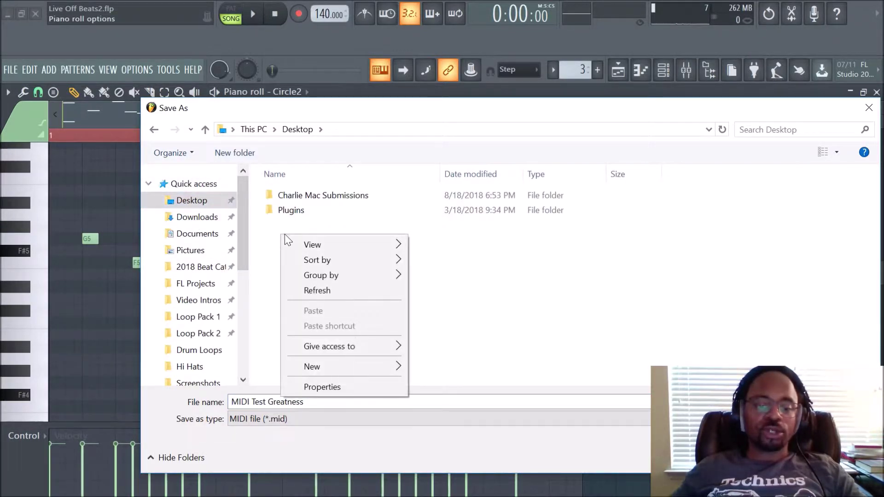
pyautogui.moveTo(350, 367)
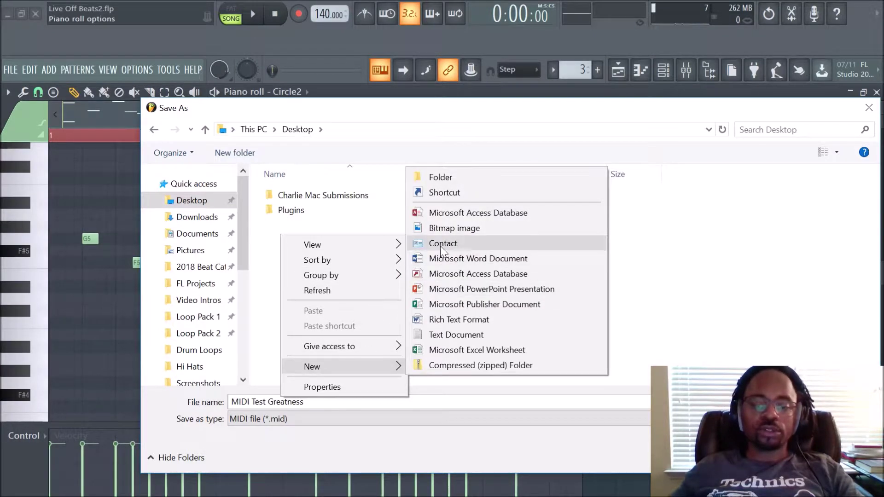
pyautogui.click(448, 177)
pyautogui.write('M')
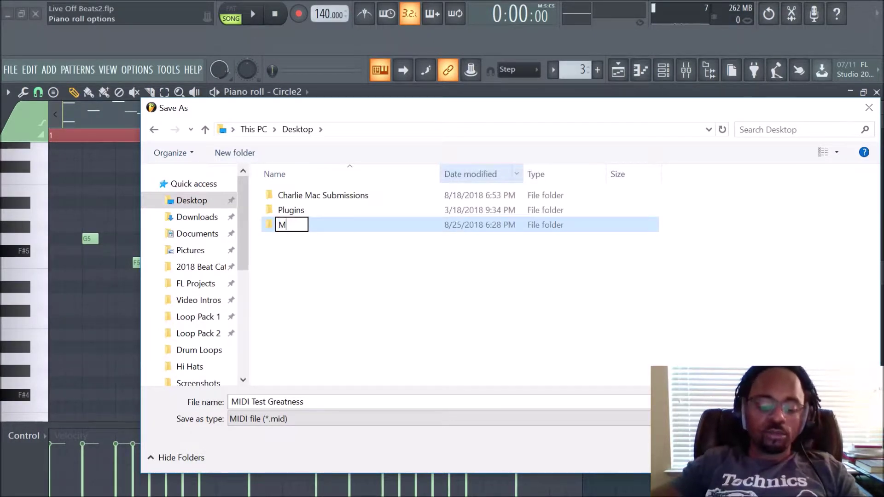
pyautogui.write('IDI')
pyautogui.press('Return')
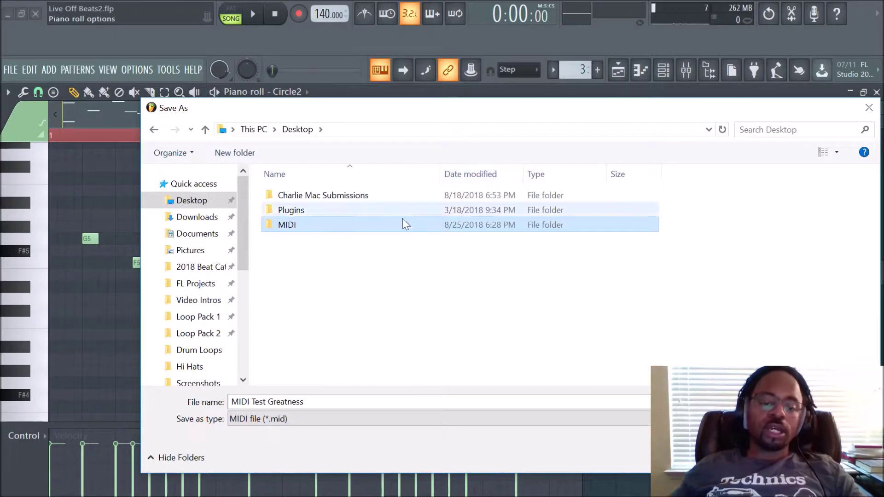
pyautogui.doubleClick(346, 225)
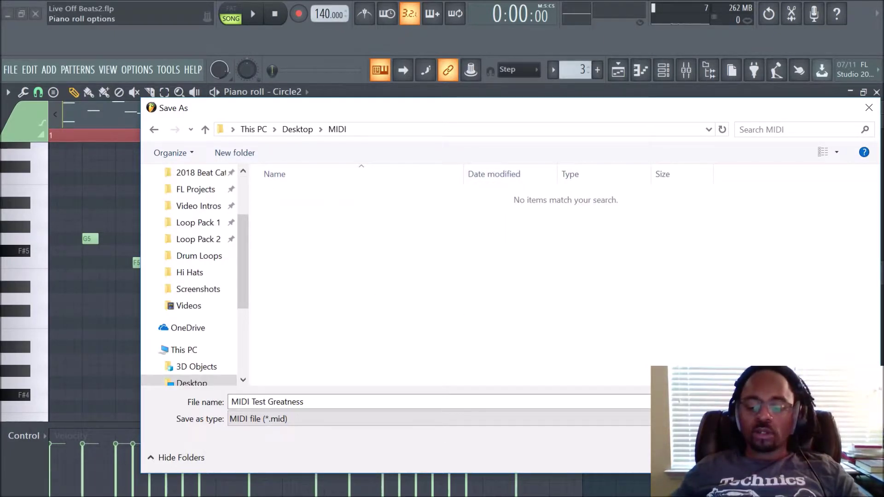
pyautogui.press('Return')
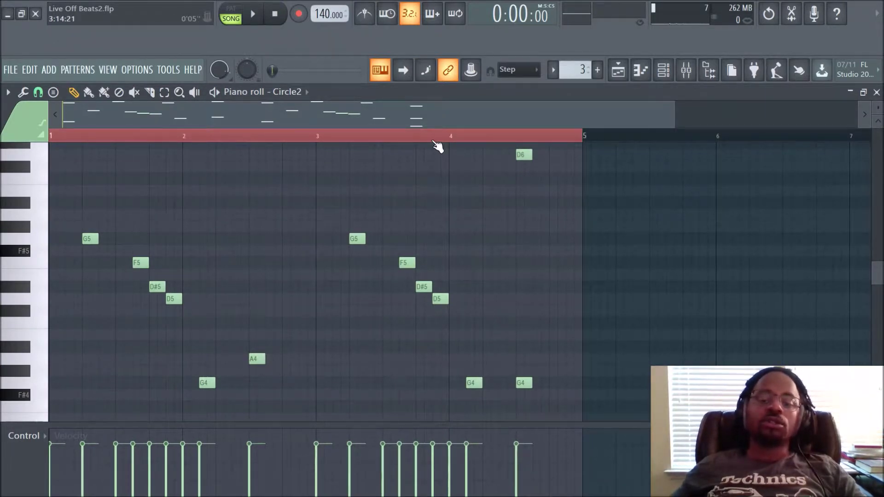
# - Create Pattern 4, place it on Track 3 starting at bar 1, and open its channels
pyautogui.scroll(-1, 437, 145)
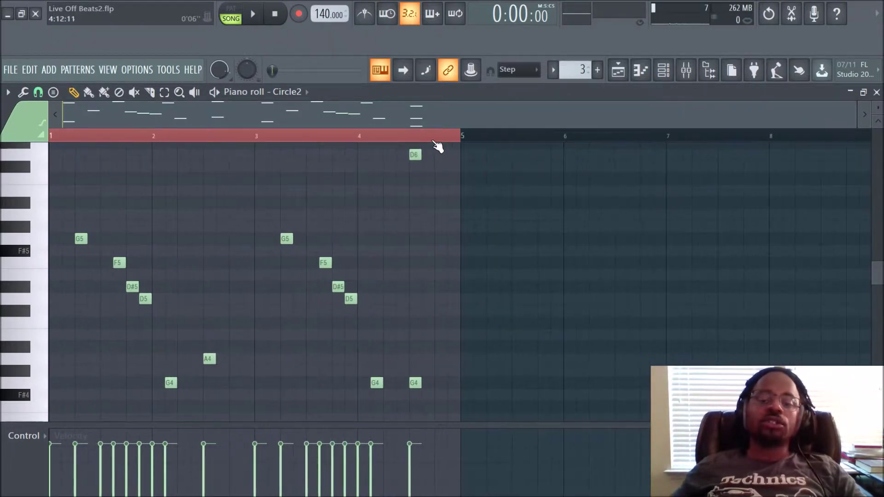
pyautogui.click(622, 82)
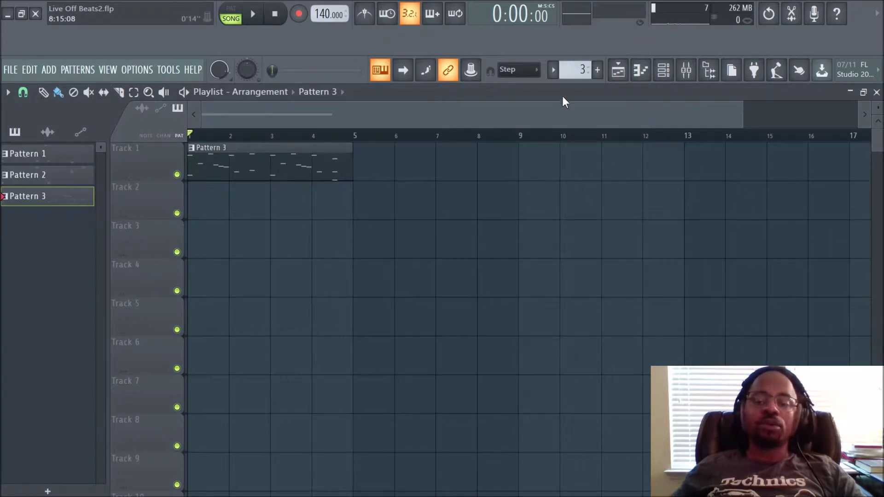
pyautogui.click(597, 69)
pyautogui.click(613, 87)
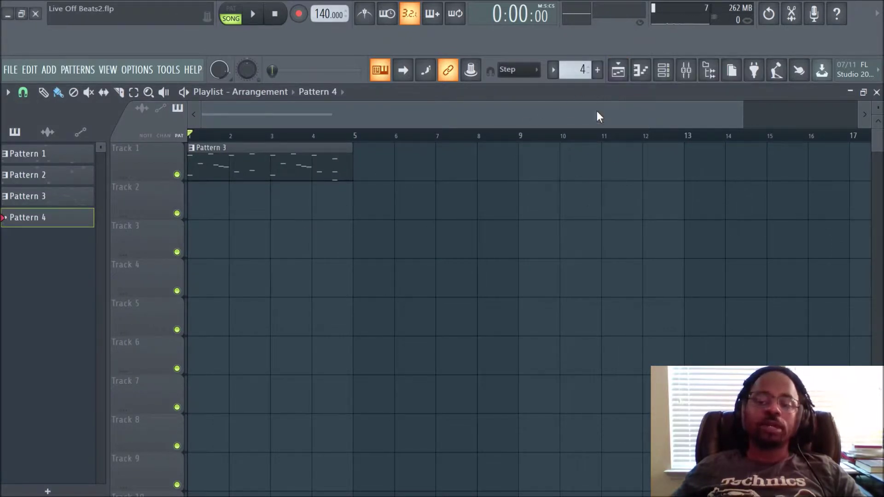
pyautogui.click(290, 247)
pyautogui.moveTo(290, 247); pyautogui.dragTo(340, 256)
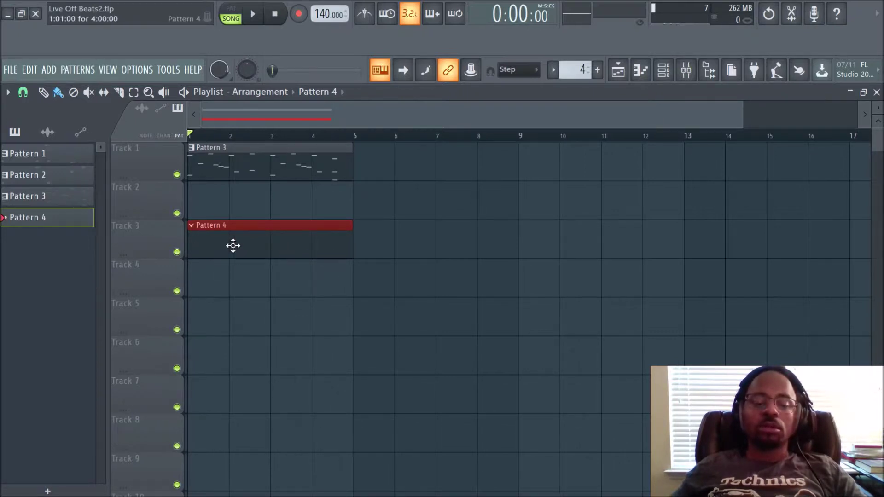
pyautogui.doubleClick(288, 246)
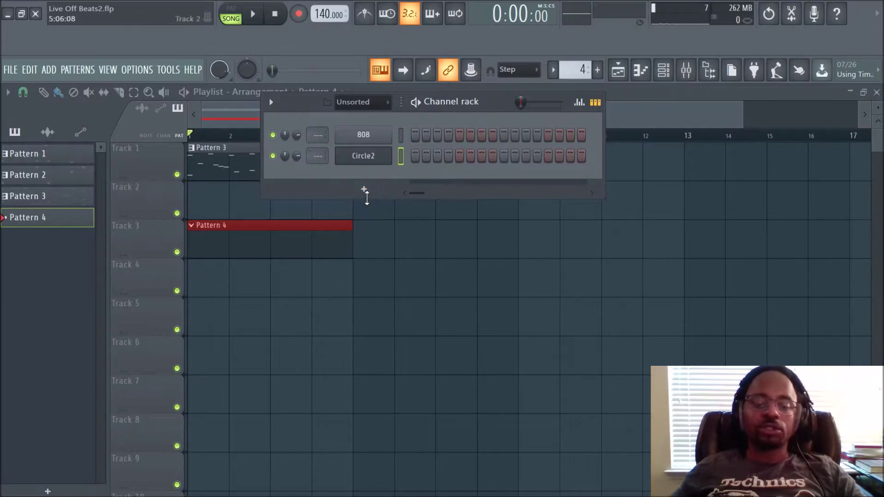
# - Add Omnisphere from the Channel rack's instrument list
pyautogui.click(364, 189)
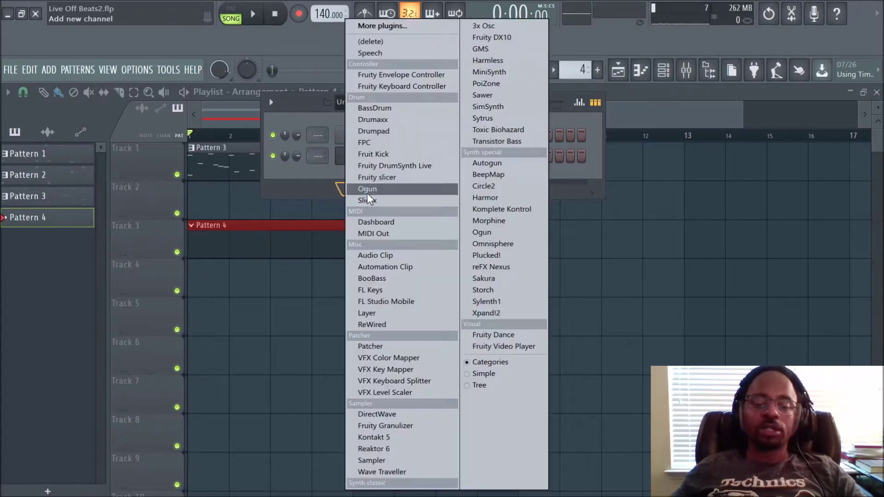
pyautogui.click(511, 245)
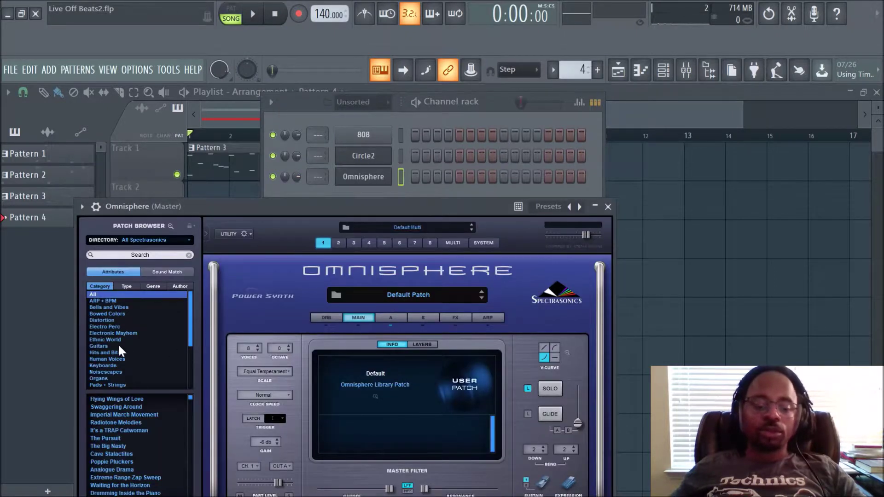
# - Scroll Omnisphere's Category list and filter the patch browser to Pads + Strings
pyautogui.scroll(-2, 138, 352)
pyautogui.scroll(-2, 124, 355)
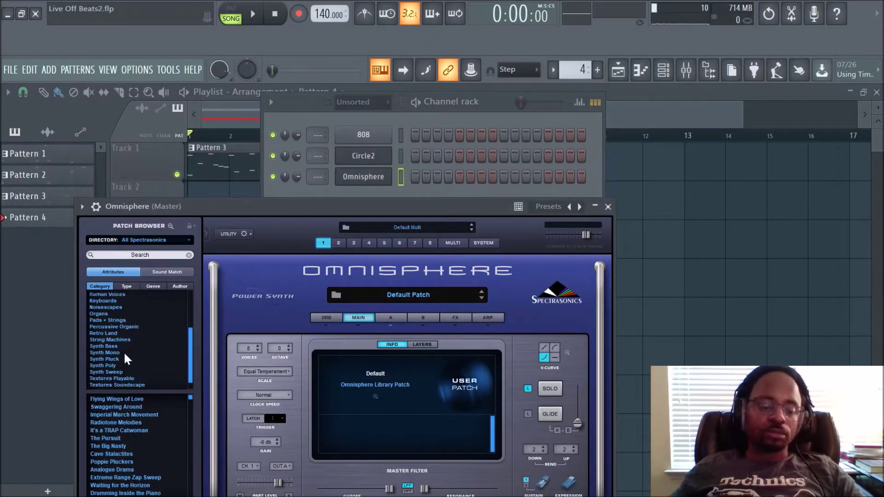
pyautogui.scroll(3, 124, 359)
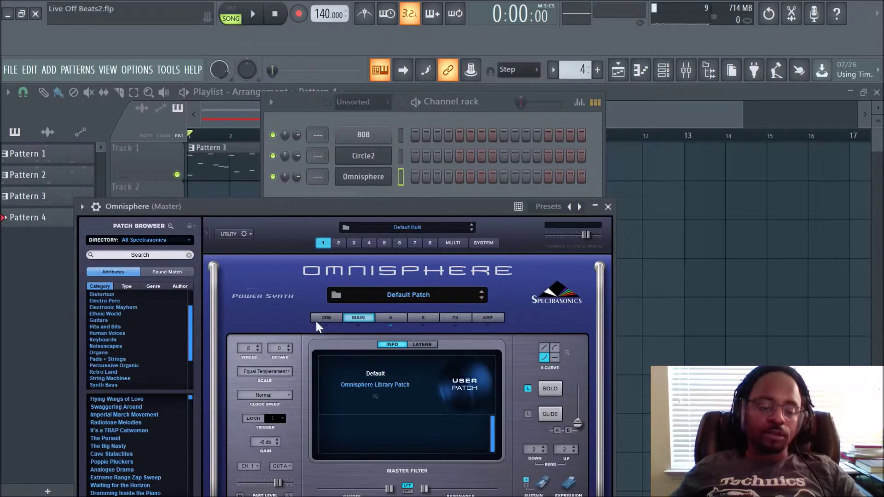
pyautogui.moveTo(254, 206); pyautogui.dragTo(408, 158)
pyautogui.scroll(-3, 280, 291)
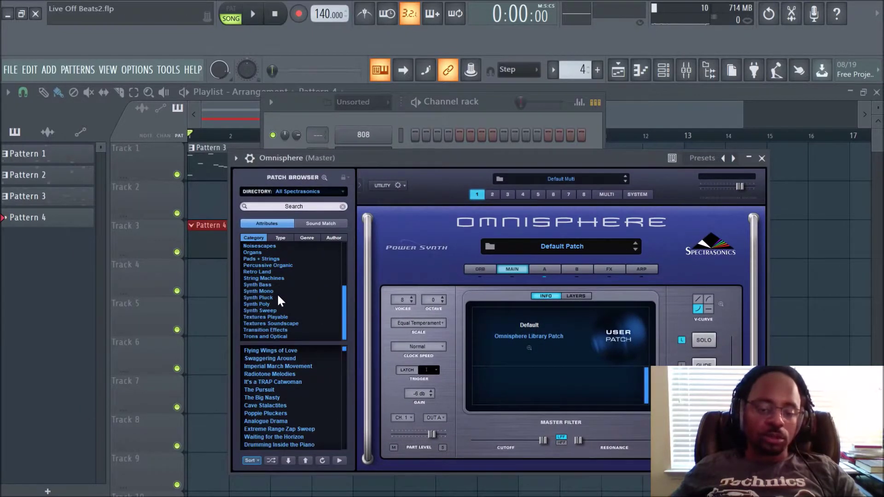
pyautogui.scroll(3, 277, 327)
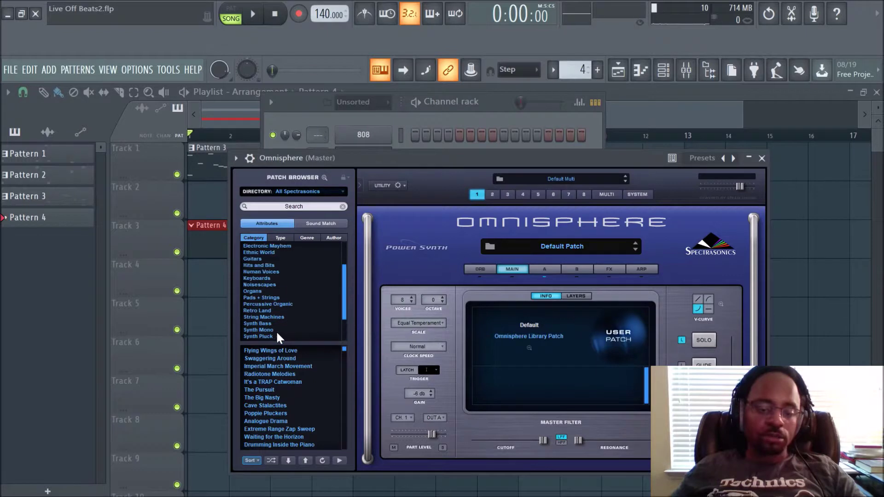
pyautogui.scroll(2, 278, 328)
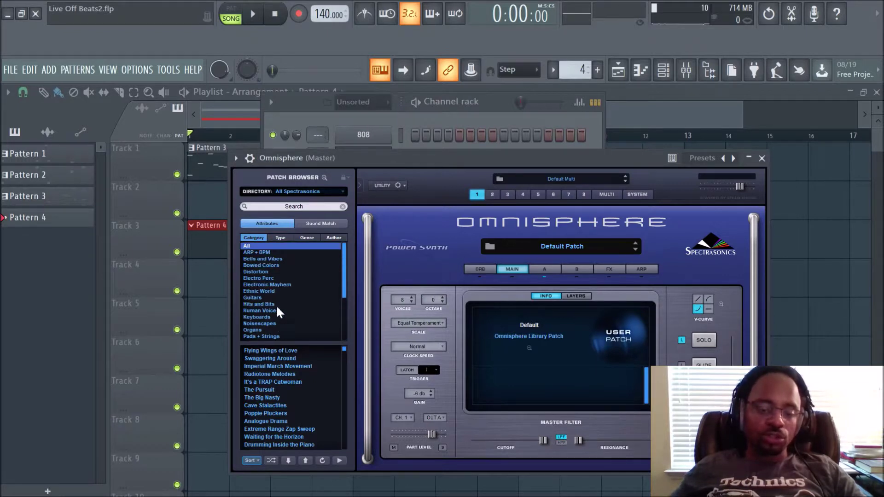
pyautogui.scroll(-3, 276, 300)
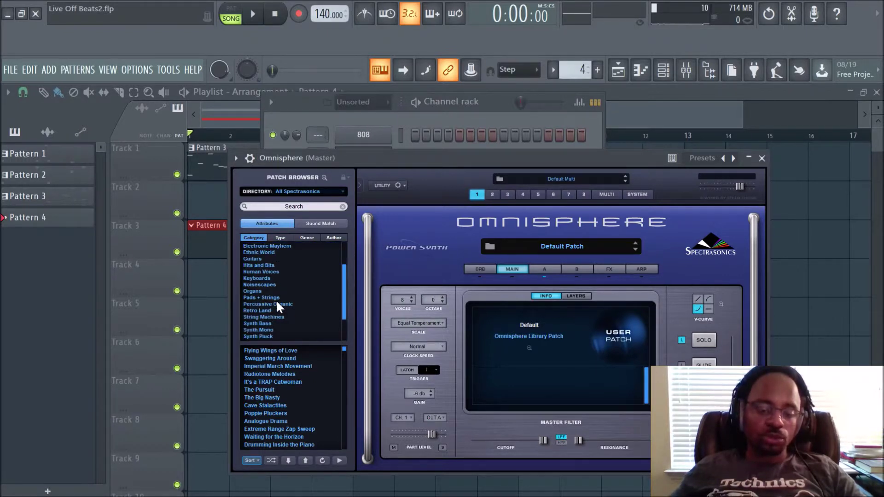
pyautogui.scroll(3, 275, 299)
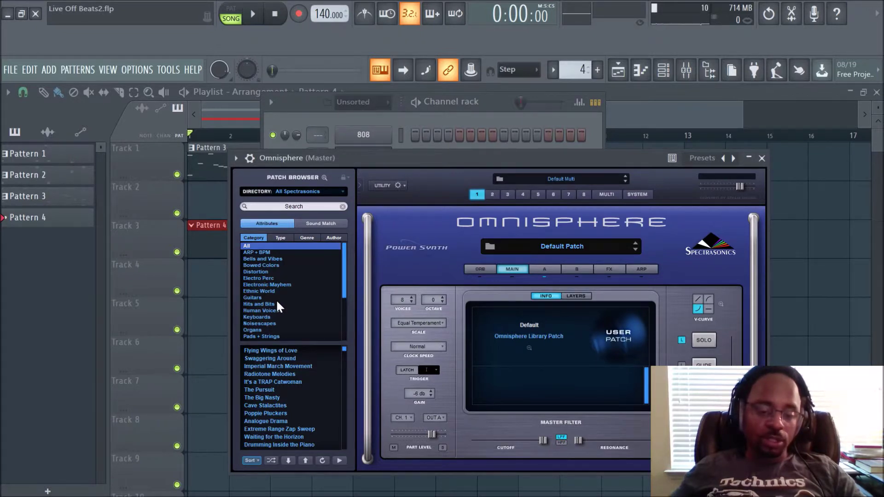
pyautogui.scroll(-3, 276, 299)
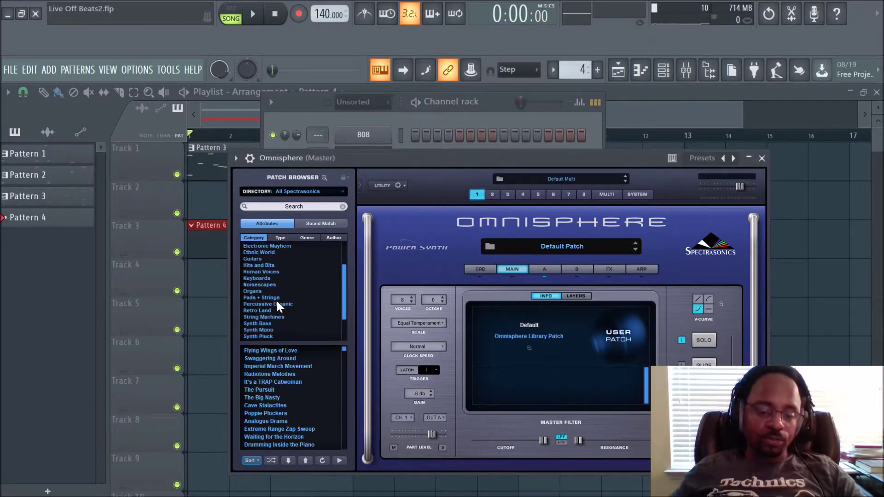
pyautogui.scroll(-3, 276, 299)
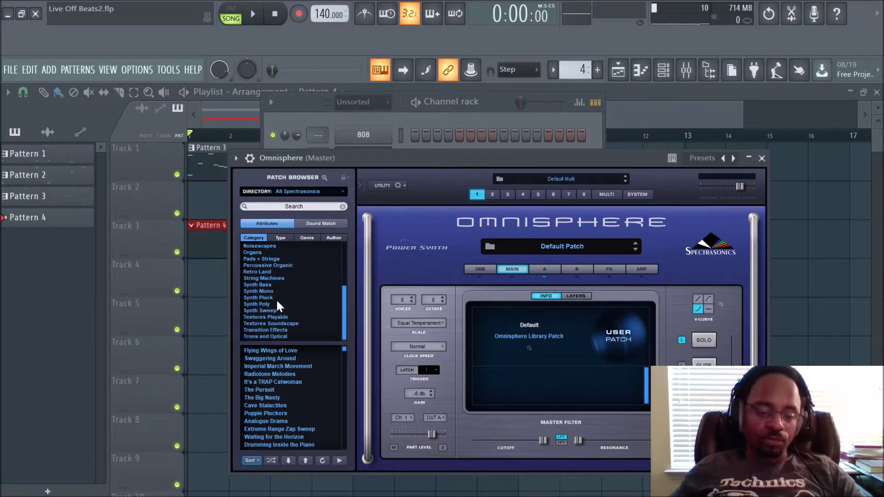
pyautogui.scroll(4, 276, 299)
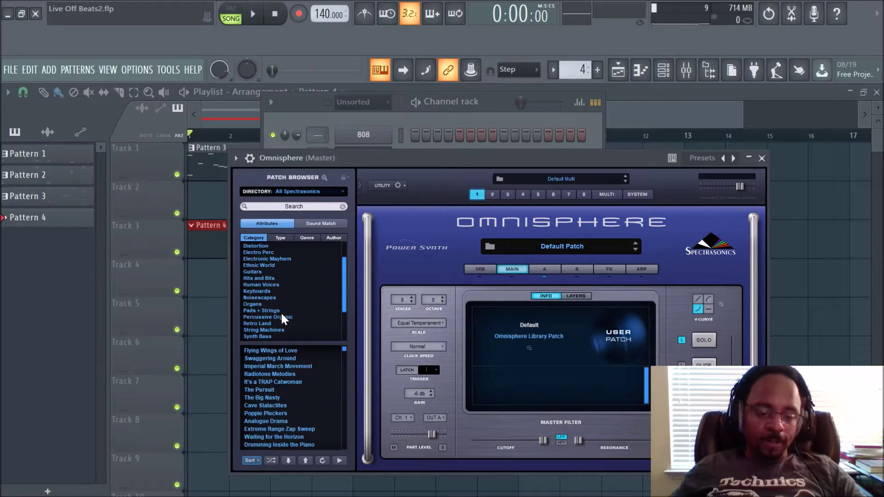
pyautogui.click(281, 311)
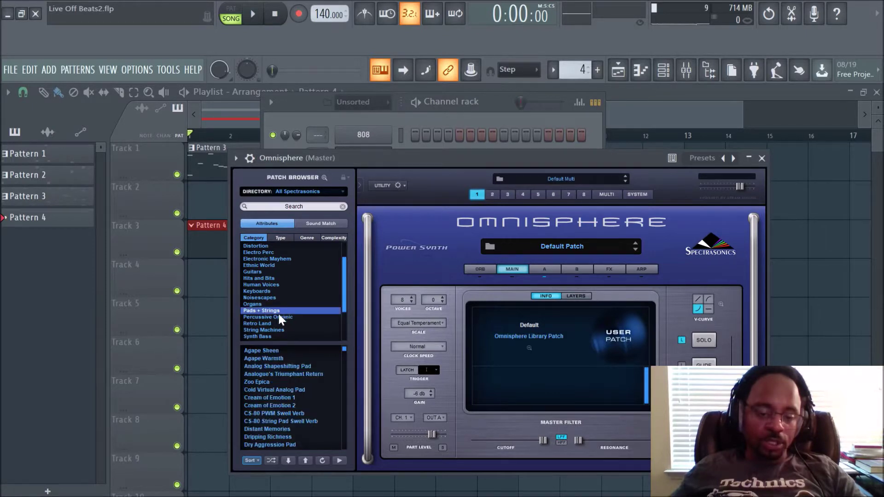
# - Audition the Cream of Emotion 1 patch, then load and play notes on Zoo Epica
pyautogui.click(278, 399)
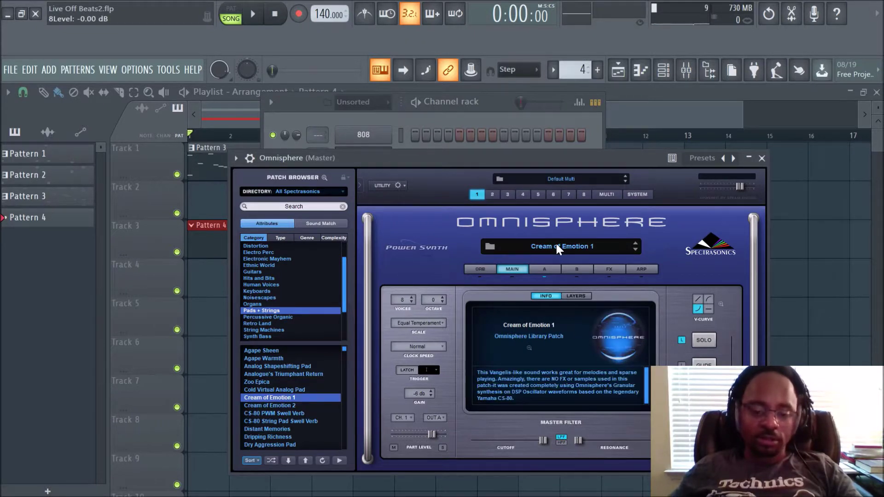
pyautogui.press('x')
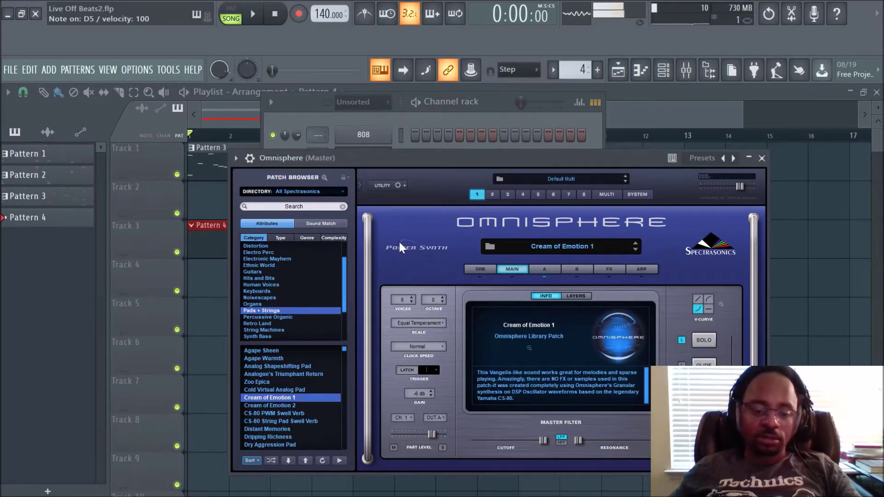
pyautogui.click(271, 382)
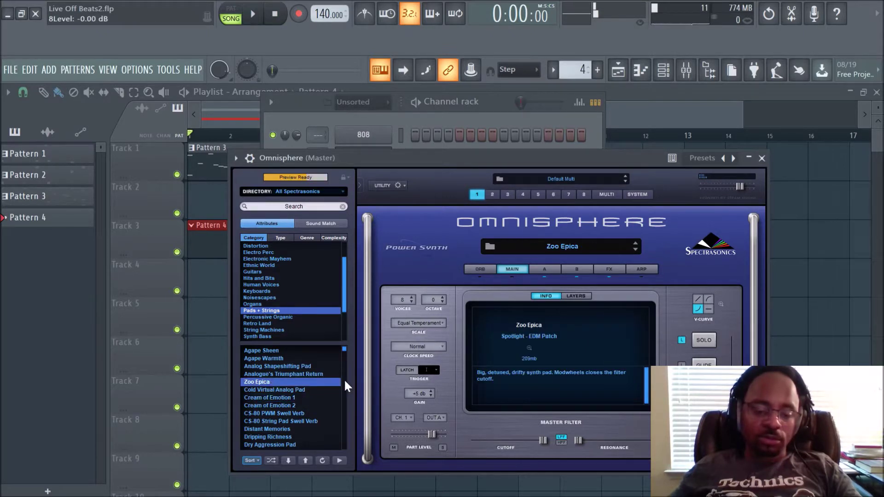
pyautogui.press('c')
pyautogui.press('x')
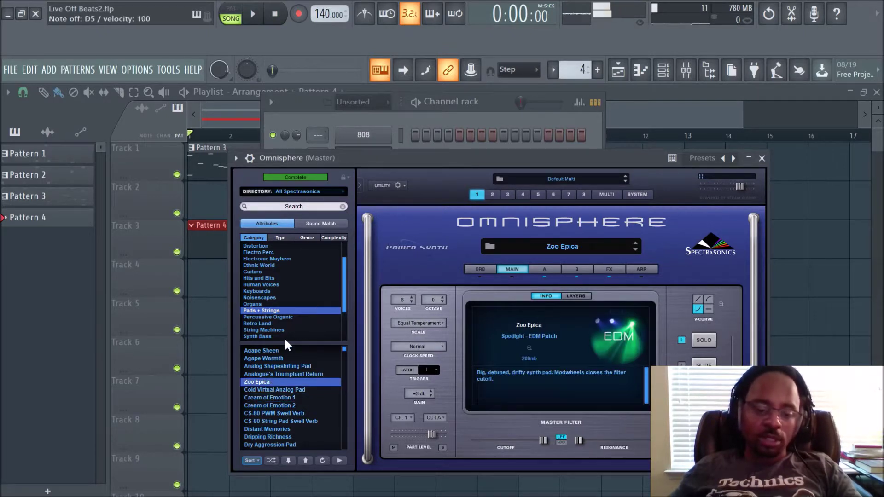
# - Search the patch browser for 'pluck', then clear the search
pyautogui.scroll(-2, 284, 360)
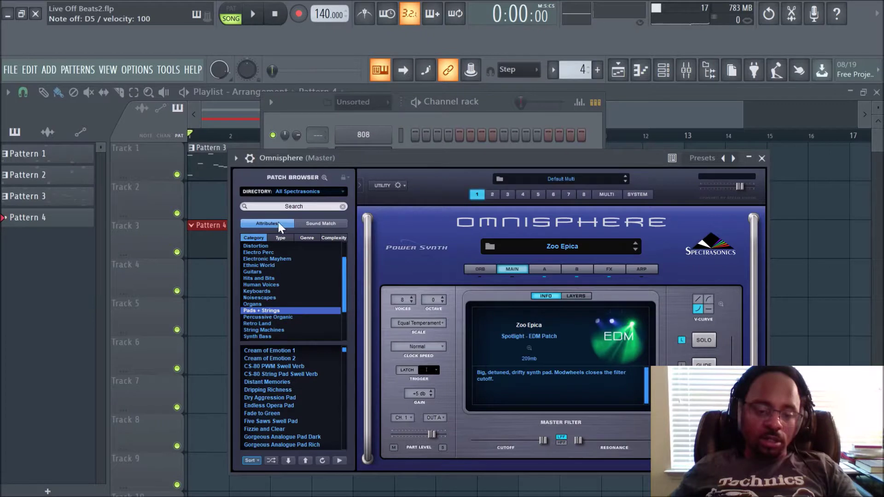
pyautogui.scroll(2, 272, 298)
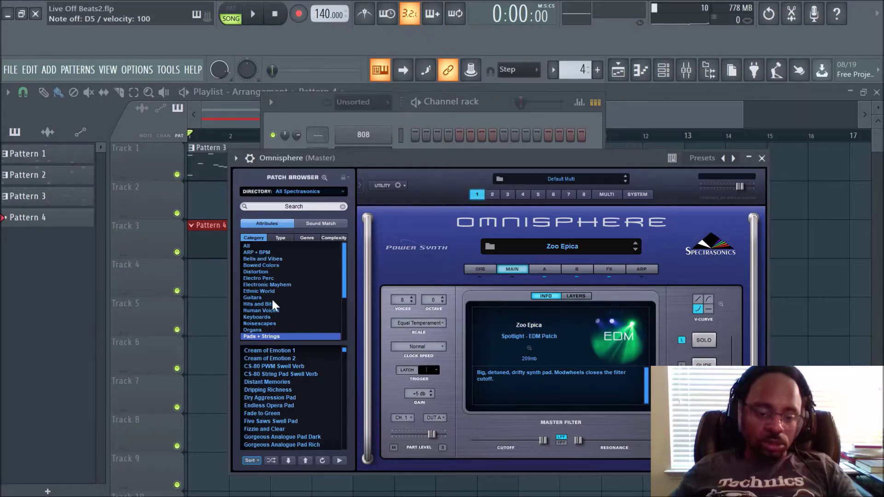
pyautogui.click(274, 206)
pyautogui.write('p')
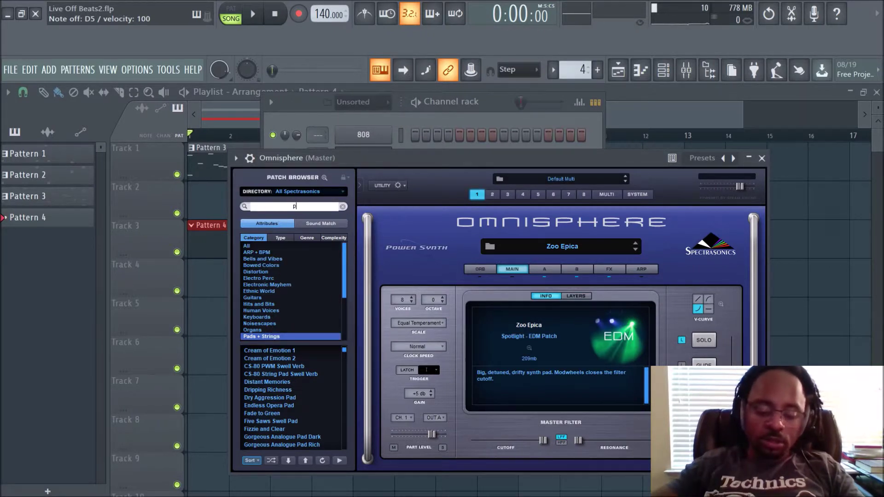
pyautogui.write('luck')
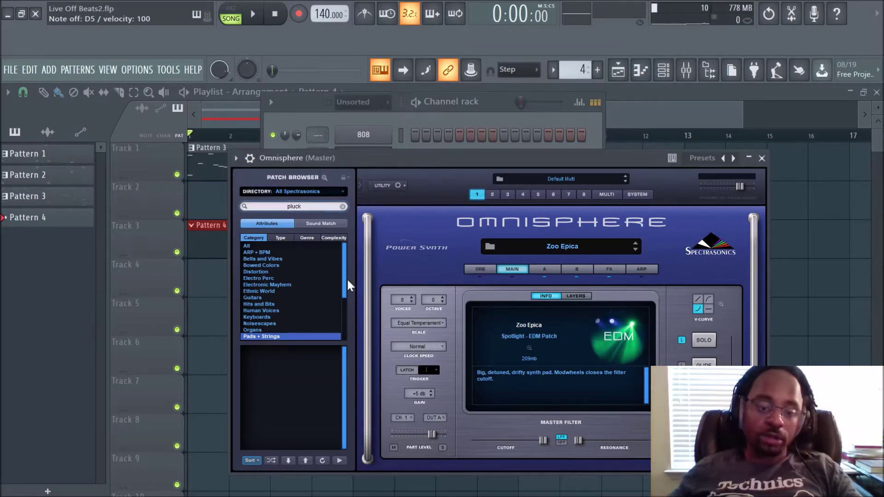
pyautogui.click(342, 207)
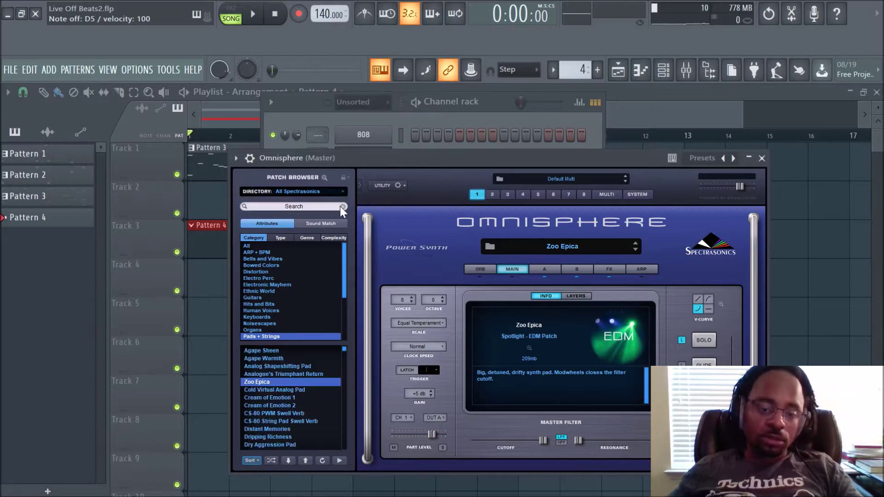
# - In Ethnic World, try Blowing Marimbula and Blue Nile patches, settling on Bottlecap Zim'bira Magnet
pyautogui.scroll(-2, 259, 293)
pyautogui.click(261, 278)
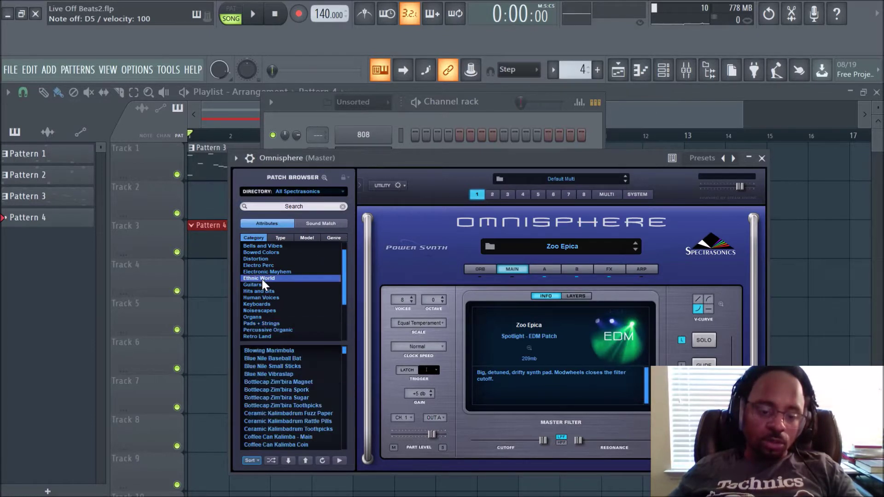
pyautogui.click(274, 350)
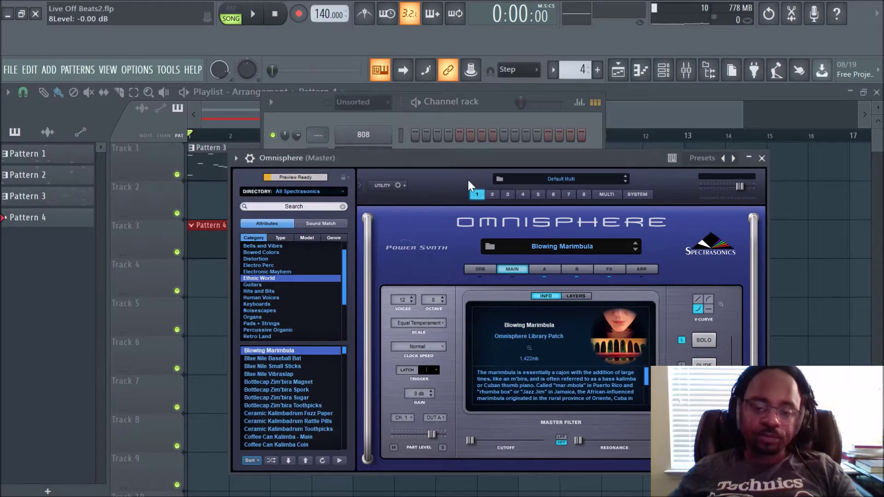
pyautogui.click(292, 360)
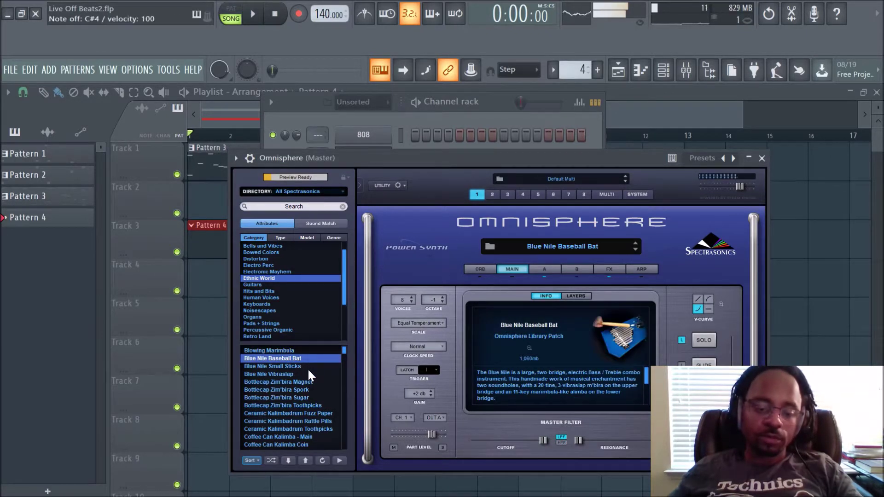
pyautogui.click(307, 367)
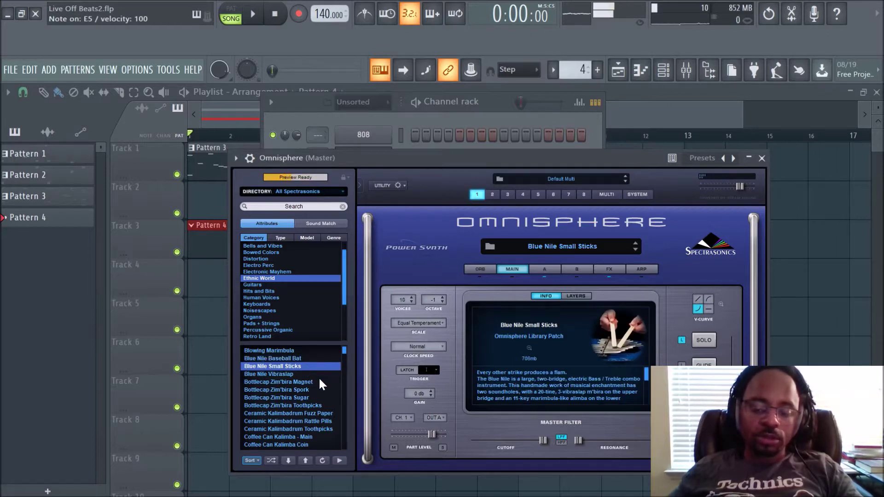
pyautogui.click(317, 374)
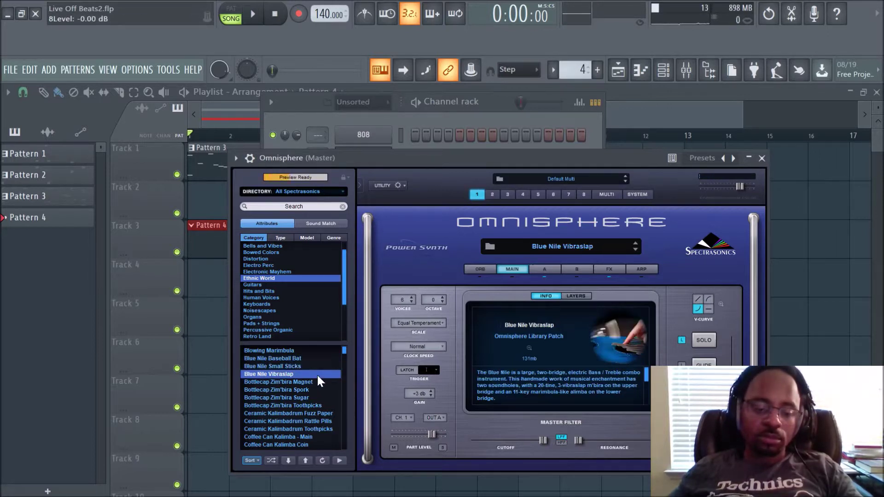
pyautogui.click(316, 381)
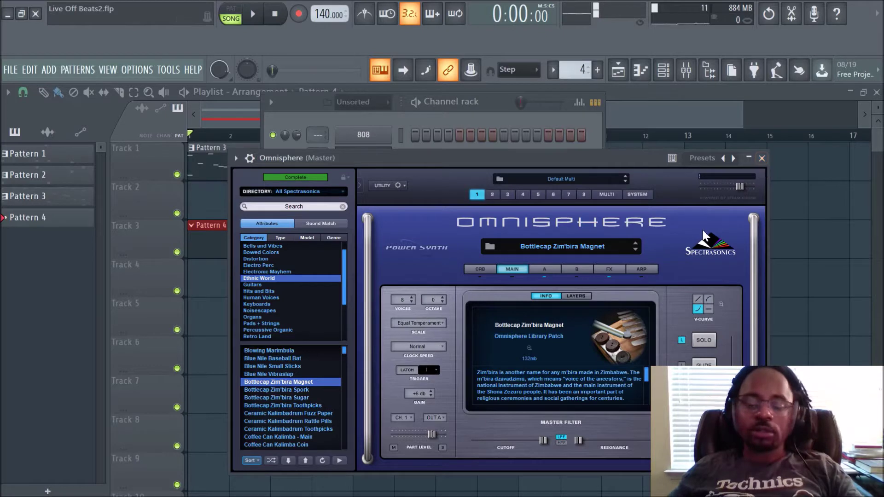
pyautogui.click(762, 158)
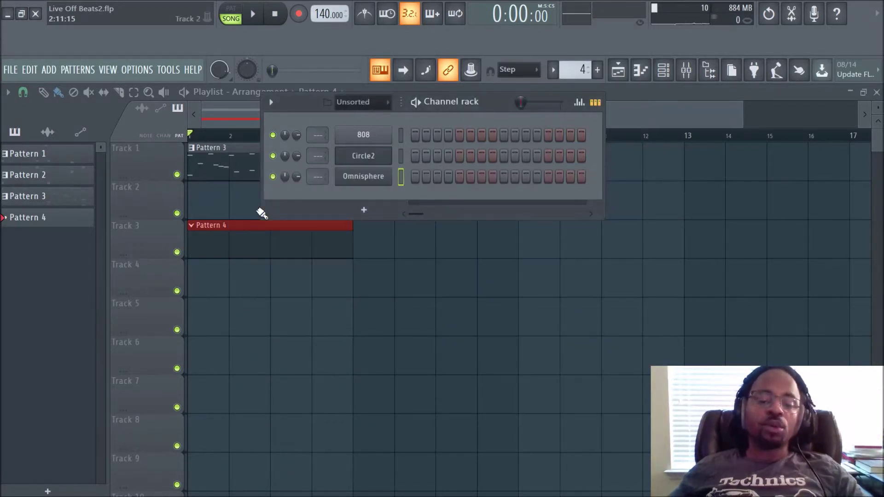
# - Open the Omnisphere channel's piano roll and show the options menu's File submenu
pyautogui.rightClick(364, 182)
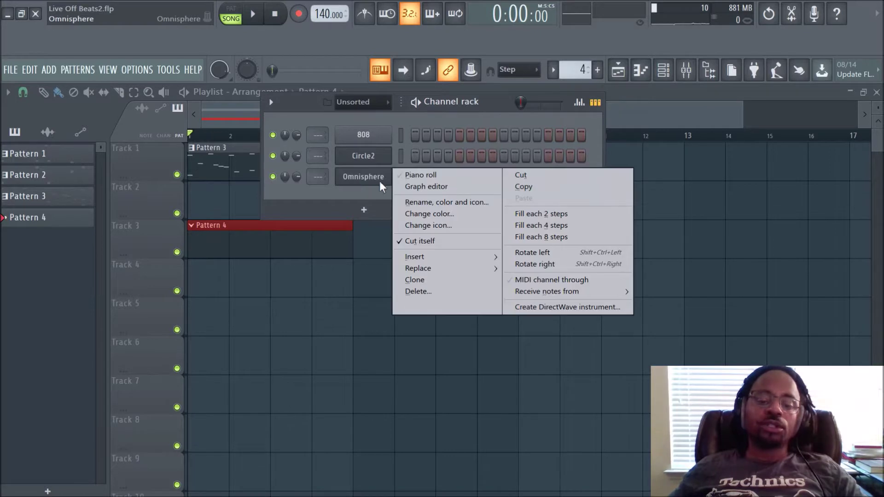
pyautogui.click(449, 175)
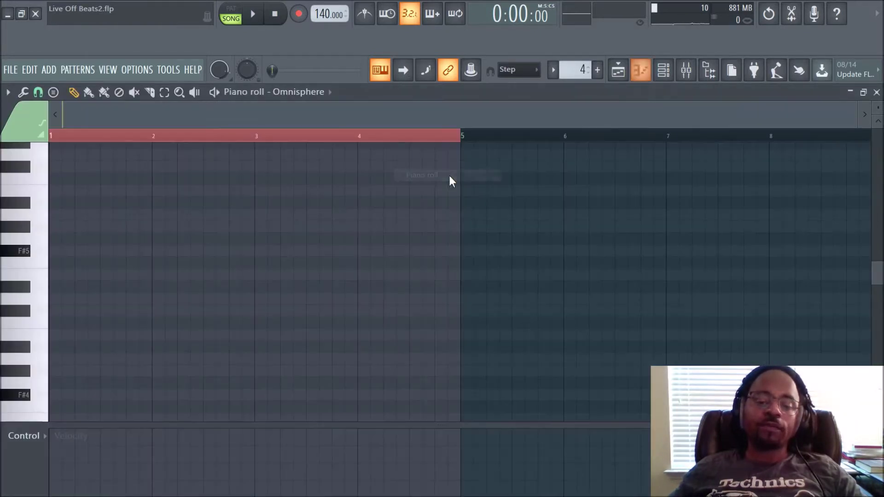
pyautogui.click(8, 94)
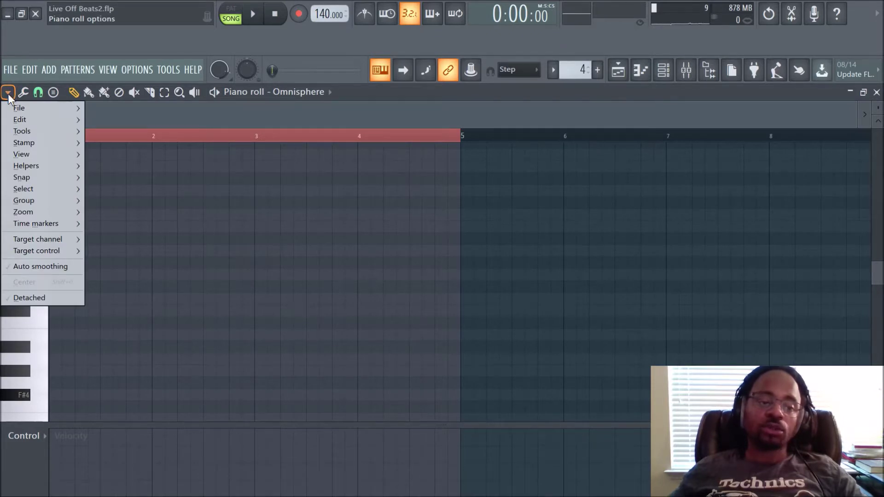
pyautogui.moveTo(13, 111)
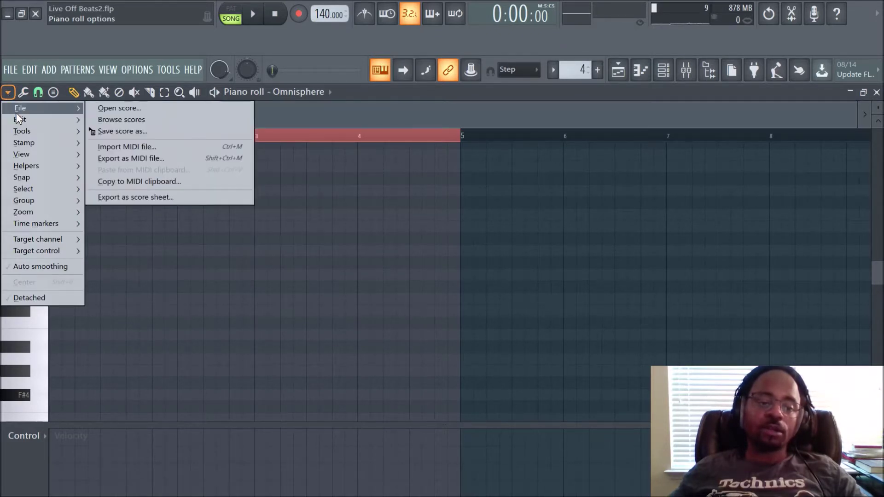
# - Import MIDI Test Greatness from Desktop > MIDI into the Omnisphere piano roll as Pattern 4
pyautogui.click(126, 147)
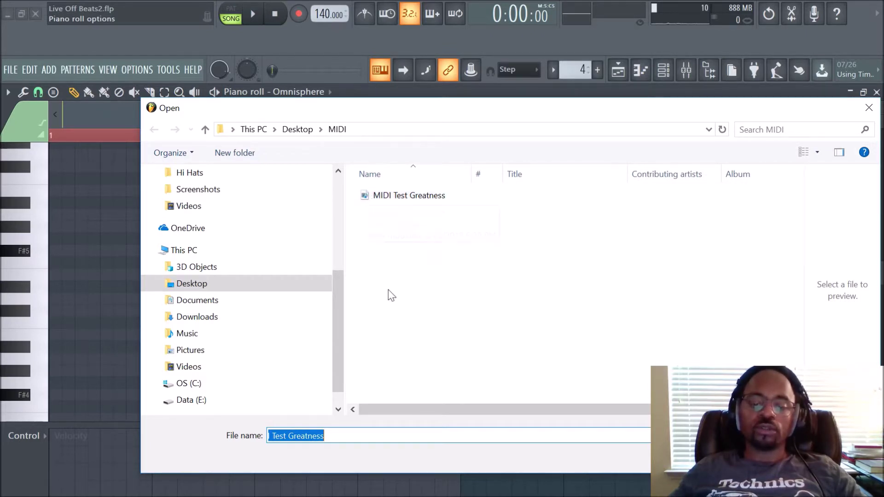
pyautogui.click(411, 195)
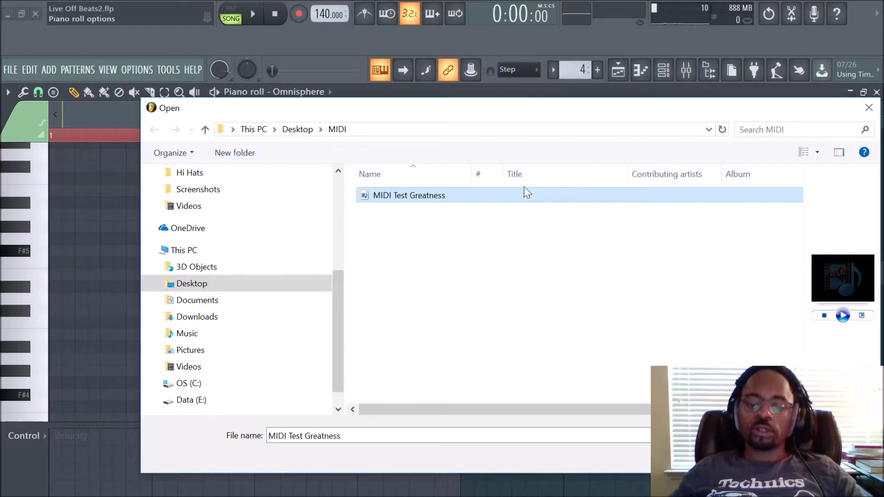
pyautogui.doubleClick(512, 199)
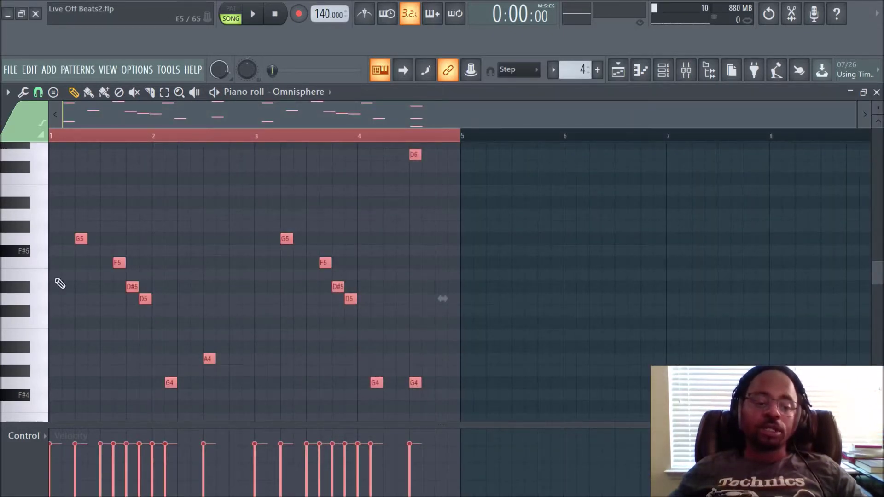
pyautogui.scroll(-4, 191, 289)
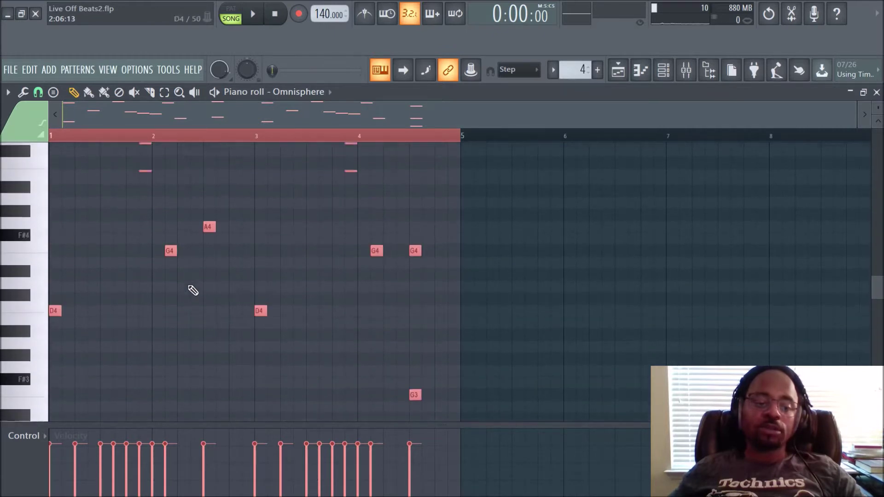
pyautogui.scroll(2, 193, 290)
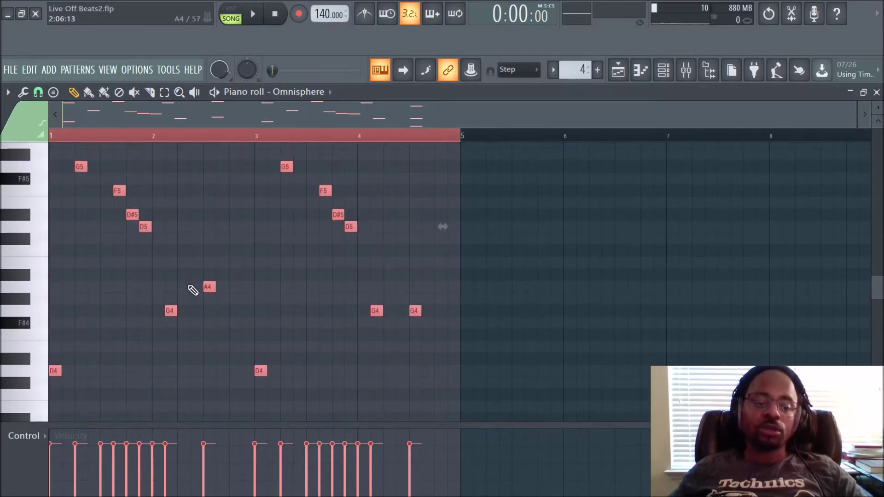
pyautogui.click(618, 73)
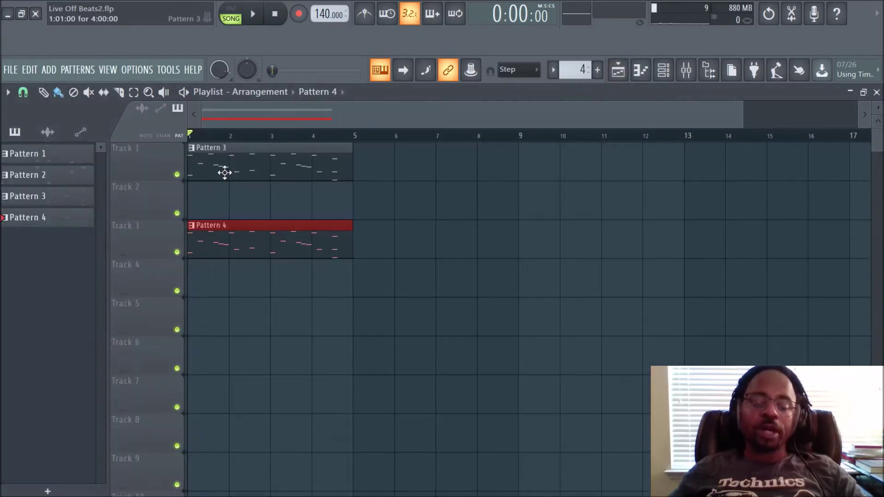
pyautogui.click(177, 176)
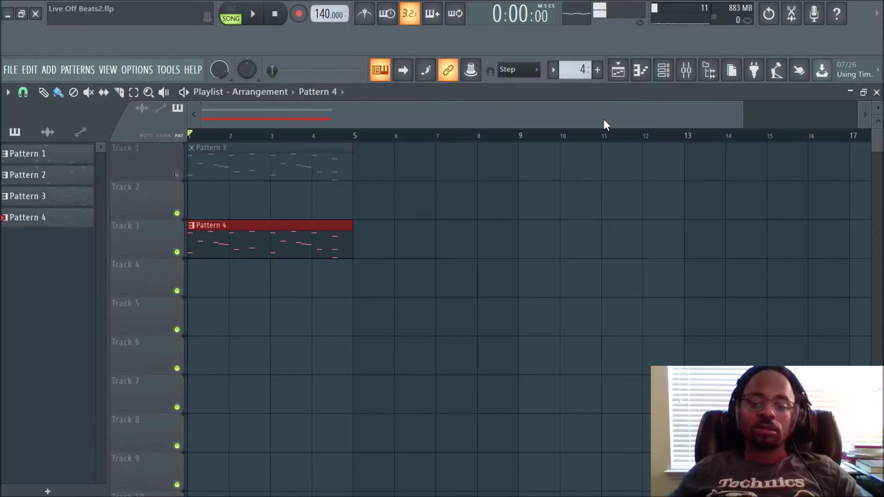
pyautogui.press('space')
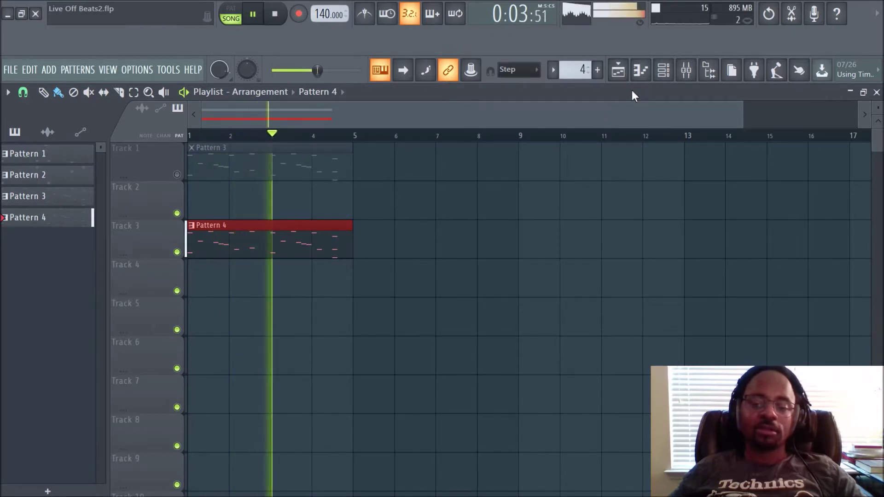
# - Open Omnisphere from the Channel rack and try the Bottlecap Zim'bira Spork patch during playback
pyautogui.click(663, 71)
pyautogui.click(366, 174)
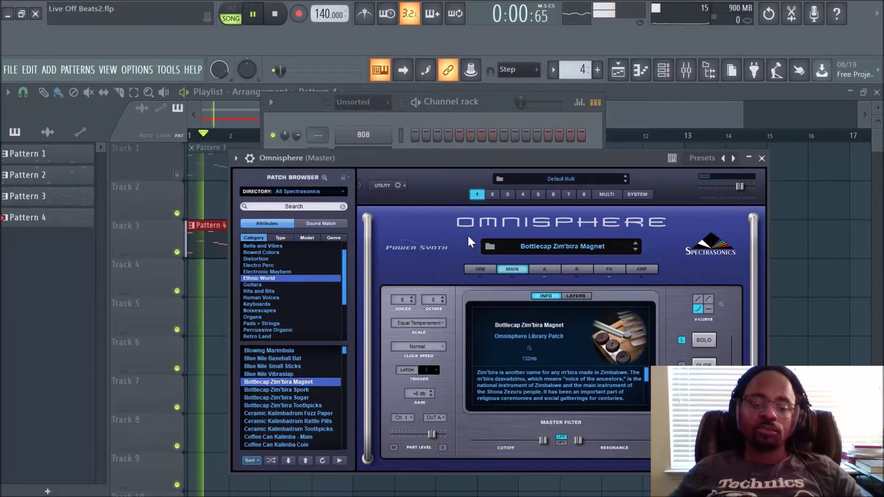
pyautogui.press('space')
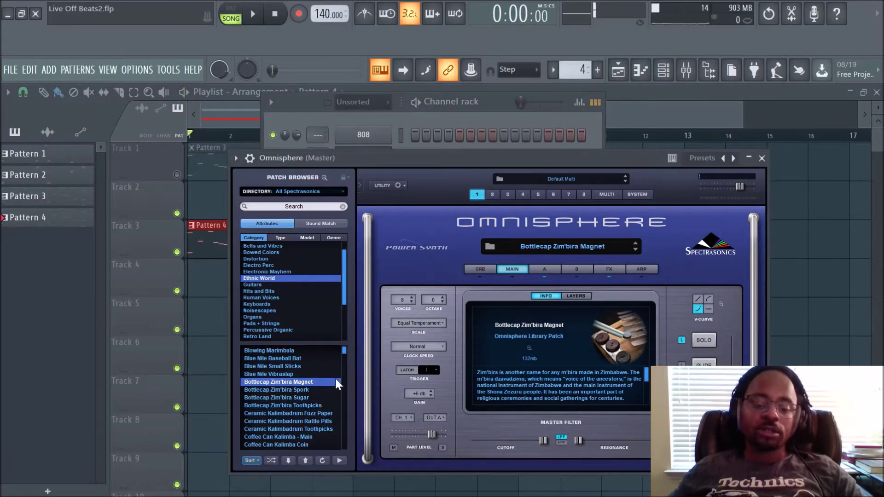
pyautogui.click(292, 460)
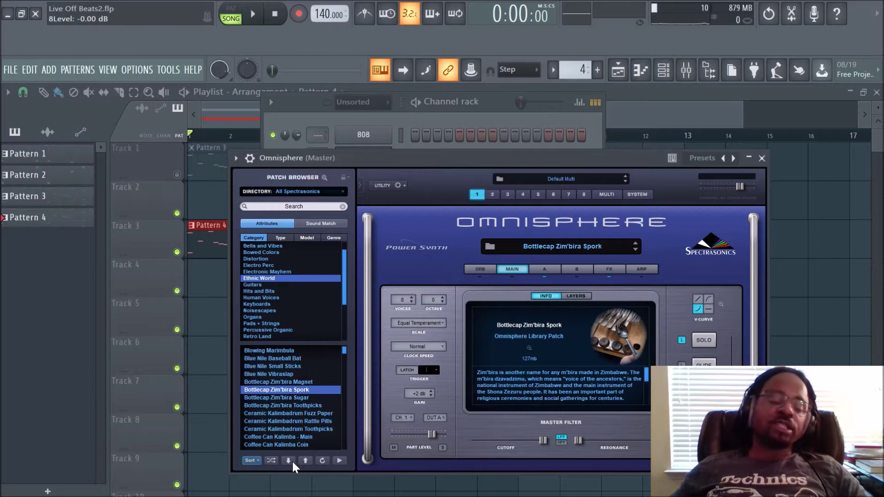
pyautogui.press('space')
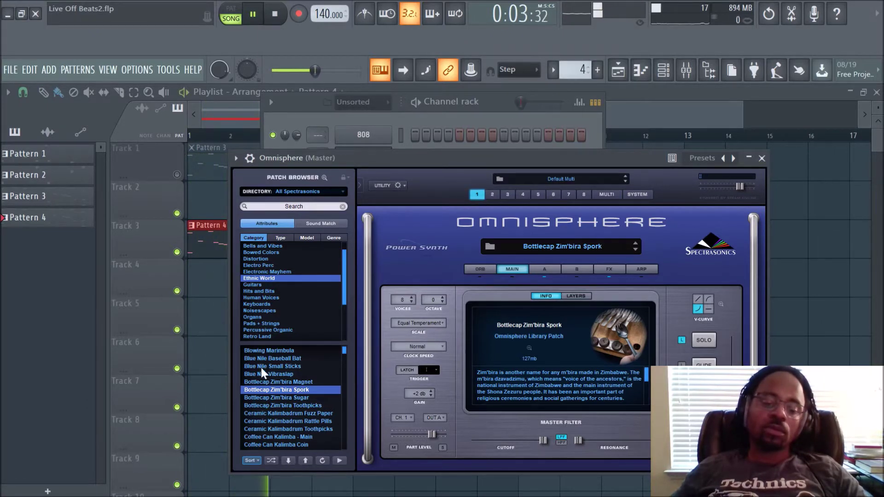
# - Audition Human Voices patches: Boys Choir Ah-Eh-Ee-Oo, Boys Choir Ahs - f and Ahs - p
pyautogui.click(274, 298)
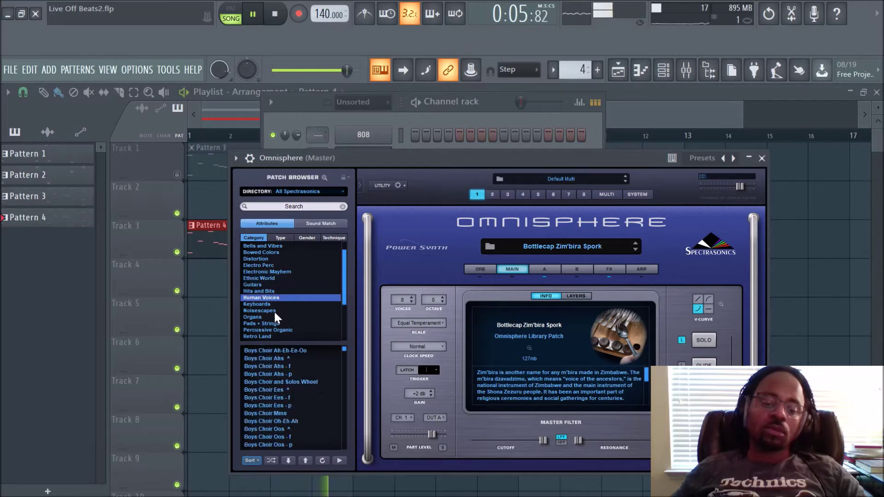
pyautogui.click(274, 352)
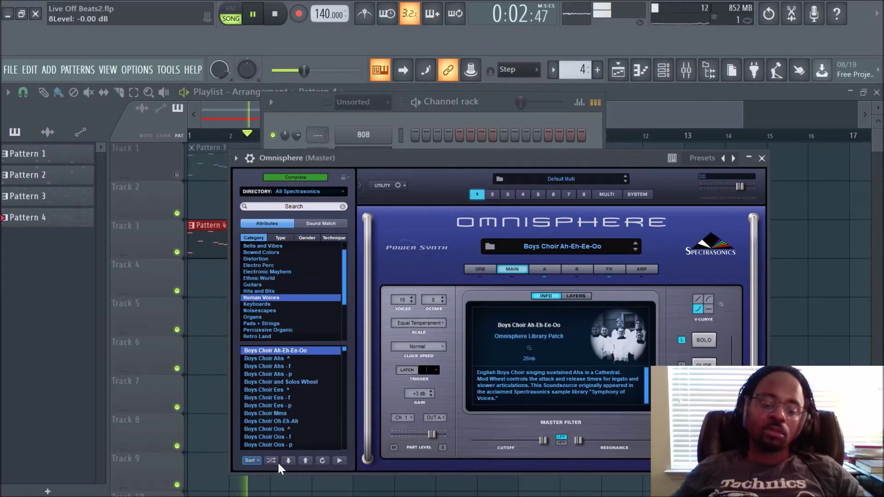
pyautogui.click(292, 459)
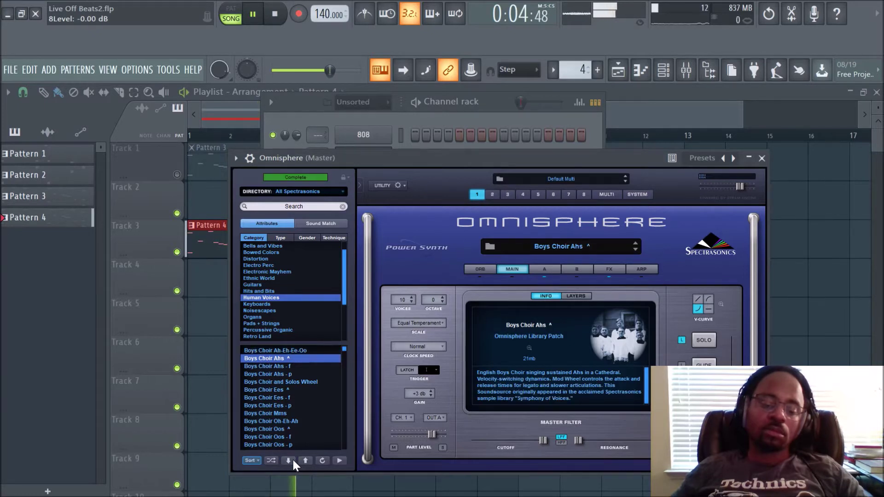
pyautogui.click(292, 460)
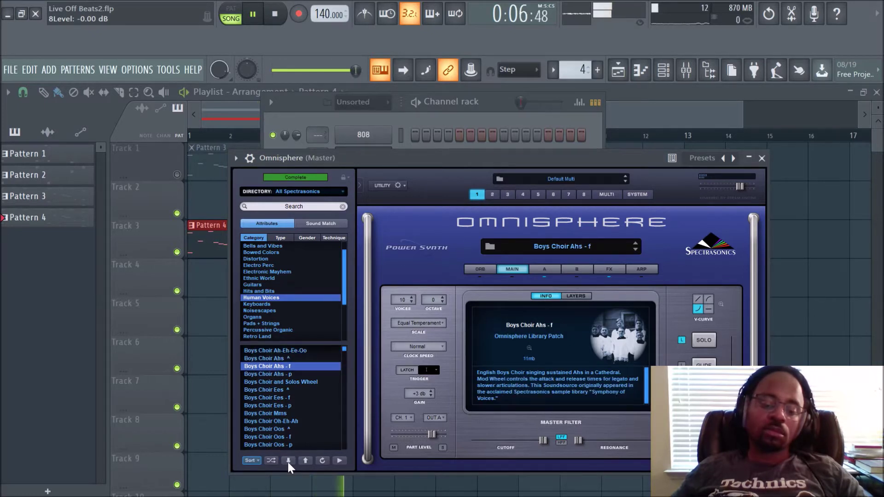
pyautogui.click(289, 462)
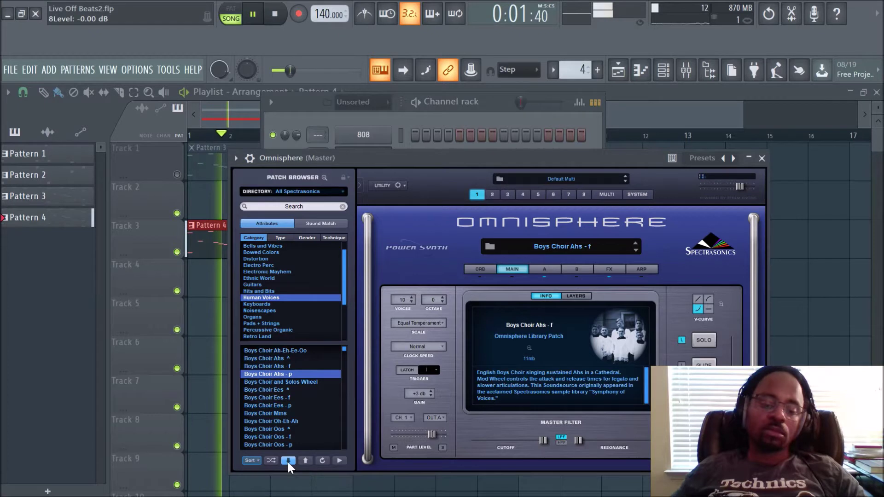
# - Audition Bowed Colors patches: Bark Cello, Barkcello Anguish Cry, Injured Animal and Ripdown
pyautogui.scroll(2, 280, 276)
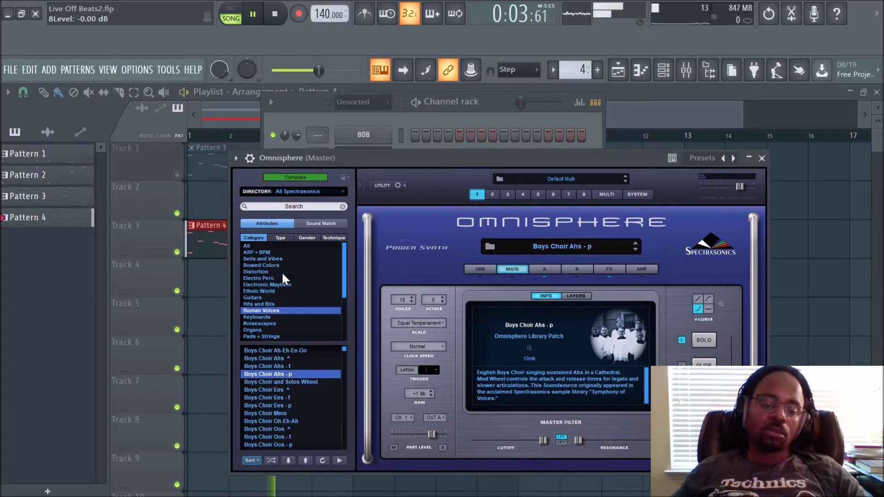
pyautogui.click(273, 265)
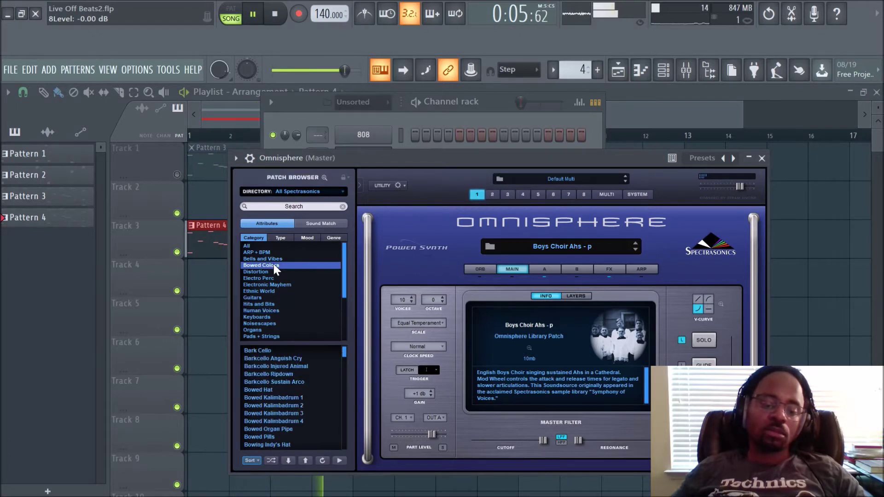
pyautogui.click(262, 349)
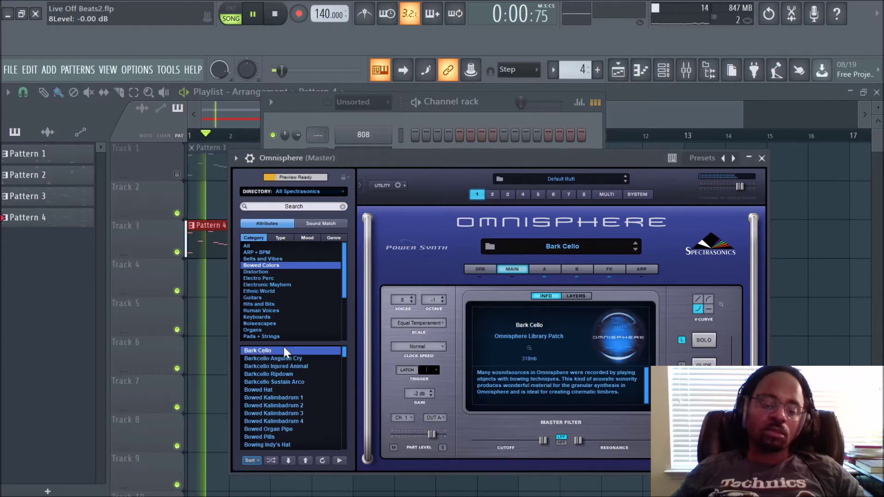
pyautogui.click(289, 462)
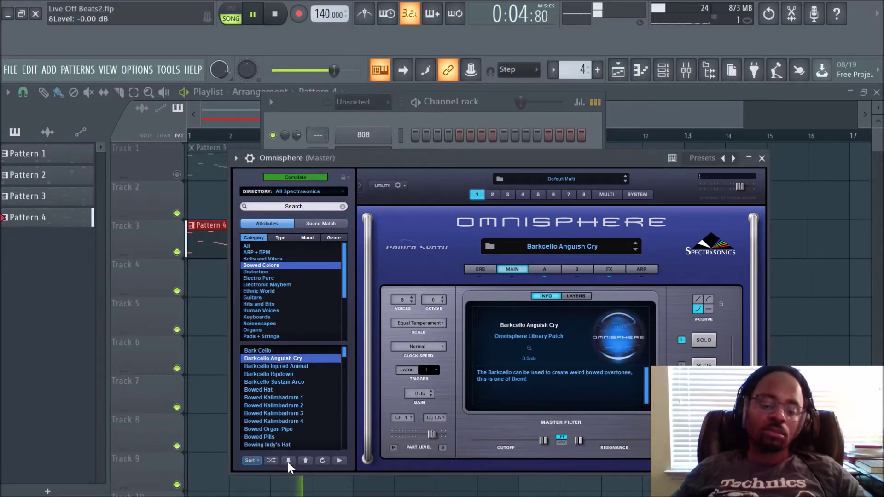
pyautogui.click(288, 461)
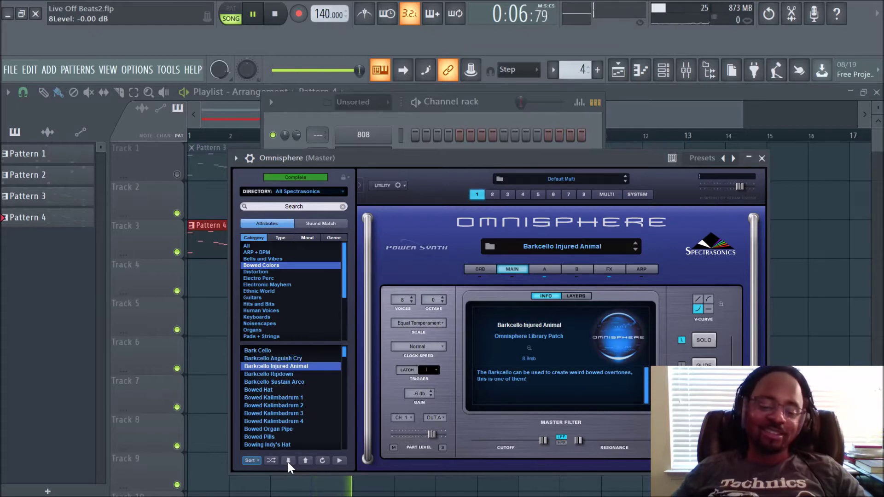
pyautogui.click(288, 461)
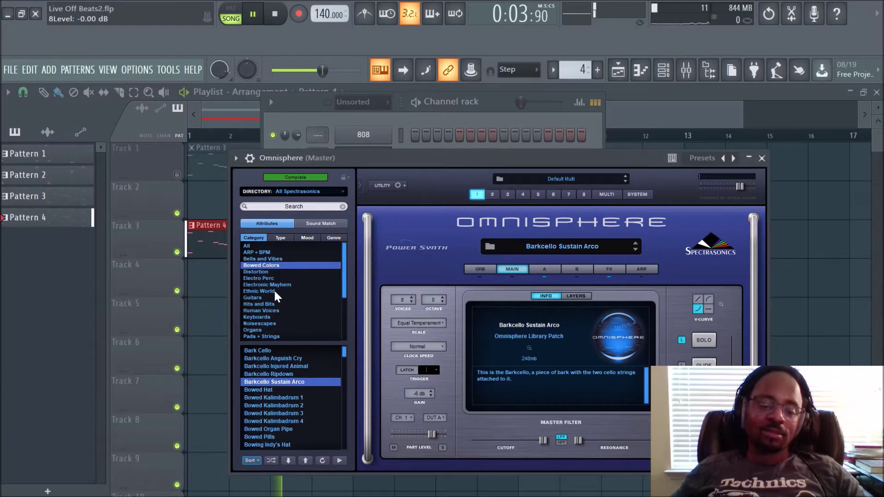
# - Browse Bells and Vibes patches, settle on Childish Noisebell, and close the Omnisphere window
pyautogui.click(267, 259)
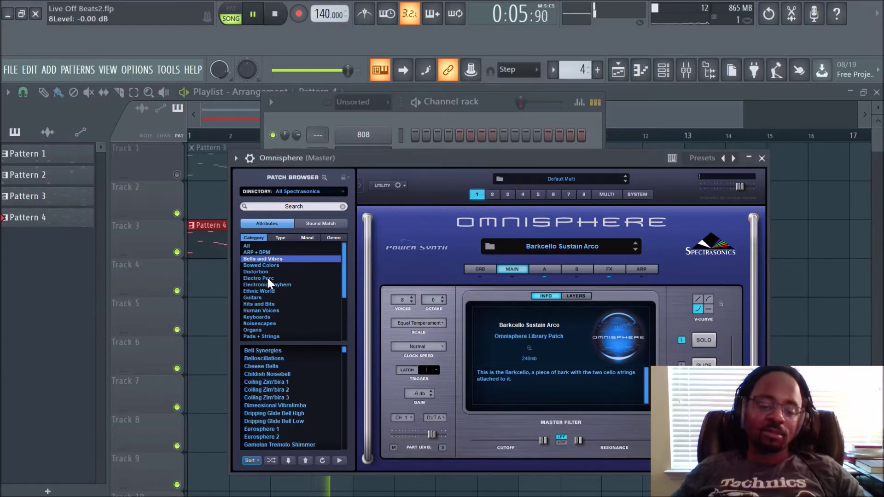
pyautogui.click(261, 351)
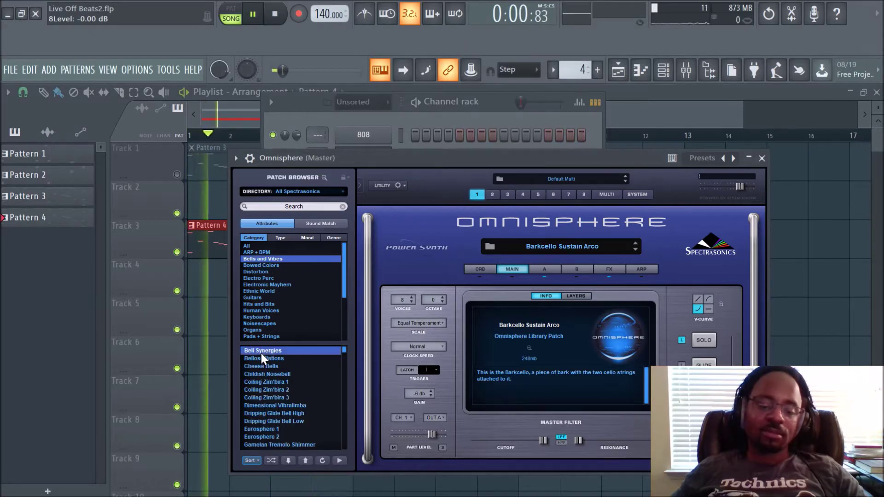
pyautogui.click(267, 359)
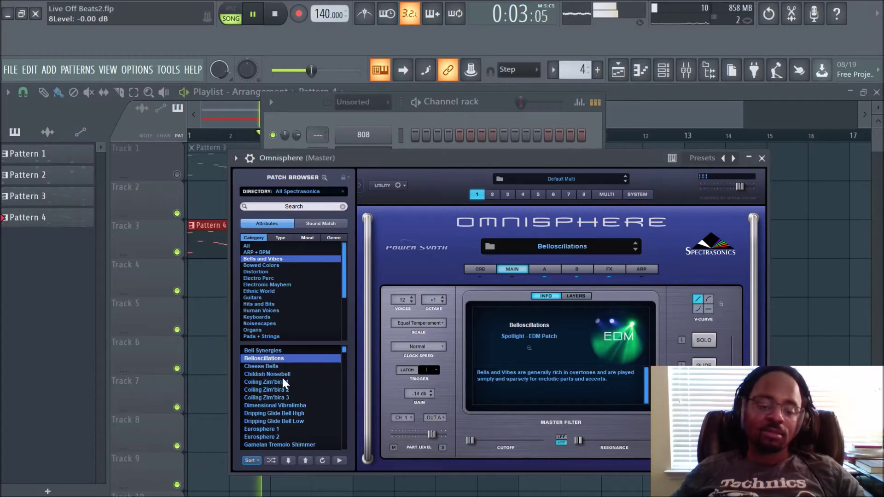
pyautogui.click(287, 461)
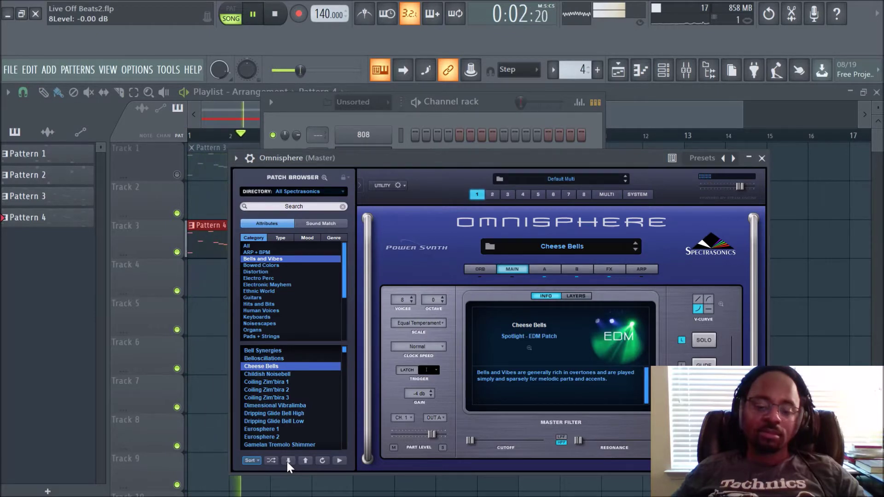
pyautogui.click(288, 462)
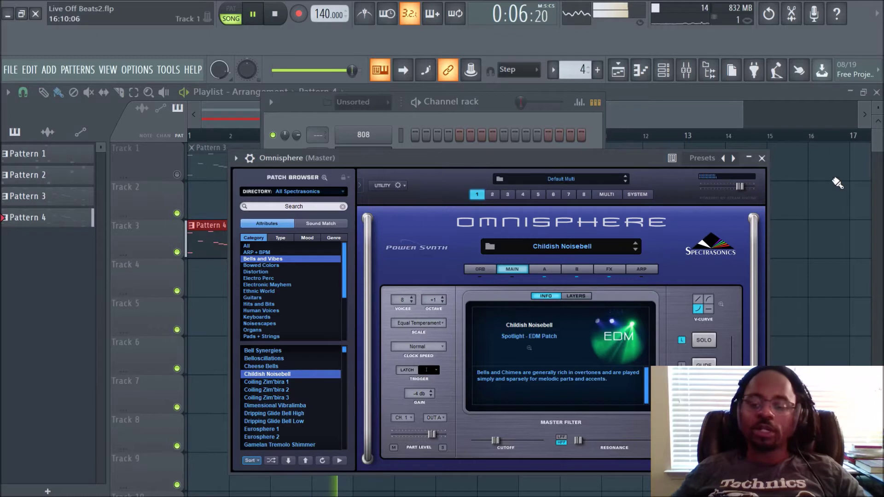
pyautogui.click(762, 158)
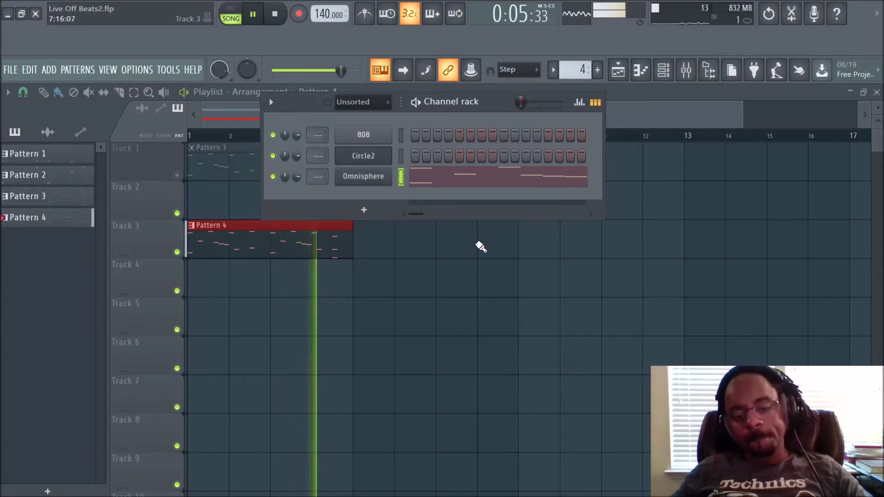
# - Mute Track 3 and unmute Track 1 to hear only Pattern 3 playing
pyautogui.press('space')
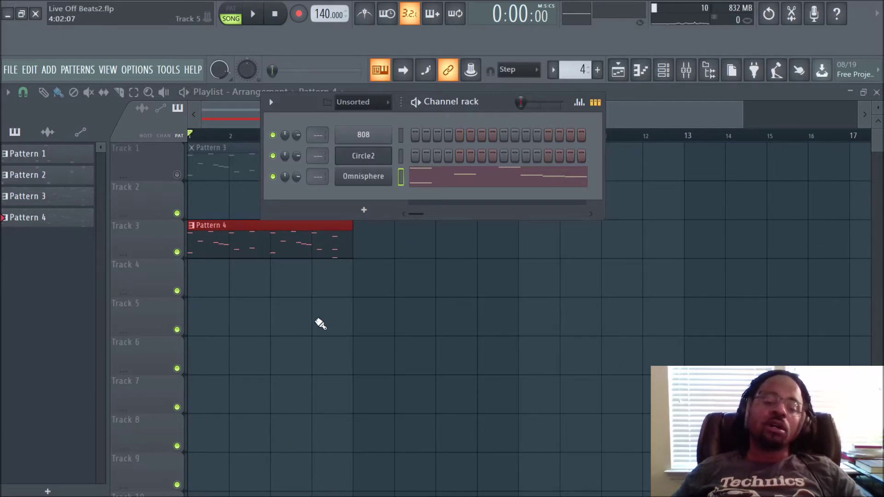
pyautogui.click(664, 72)
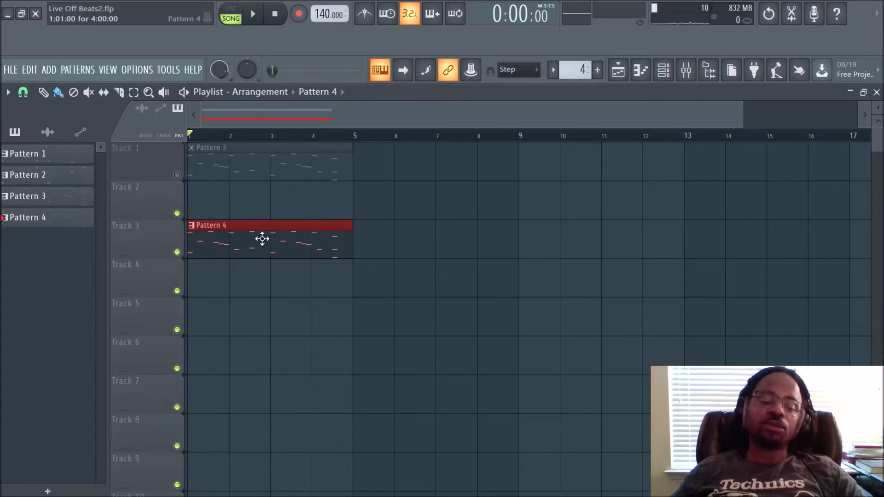
pyautogui.click(177, 252)
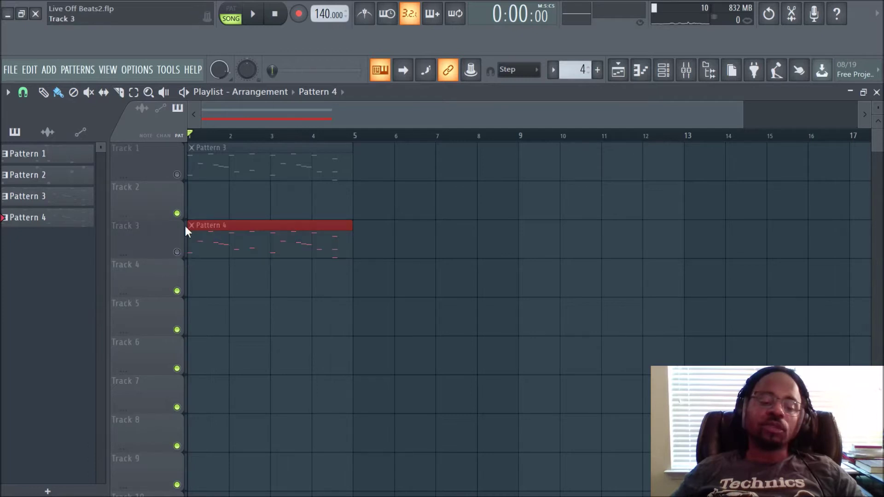
pyautogui.click(178, 175)
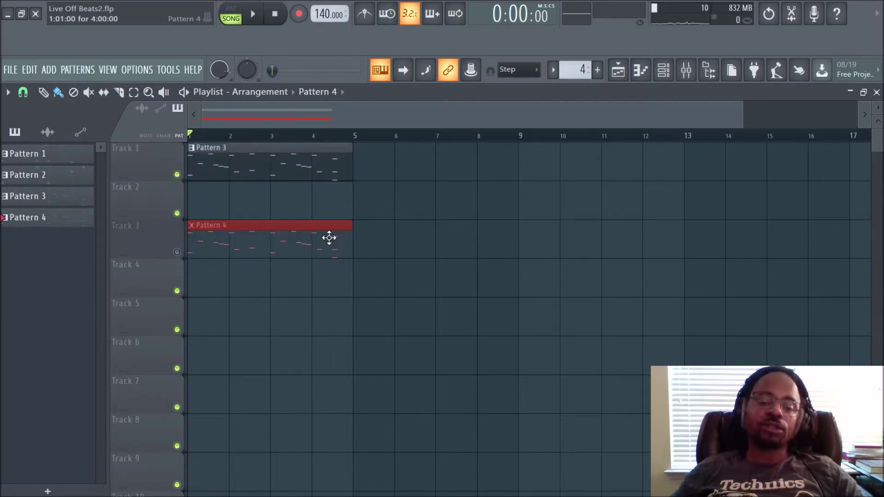
pyautogui.press('space')
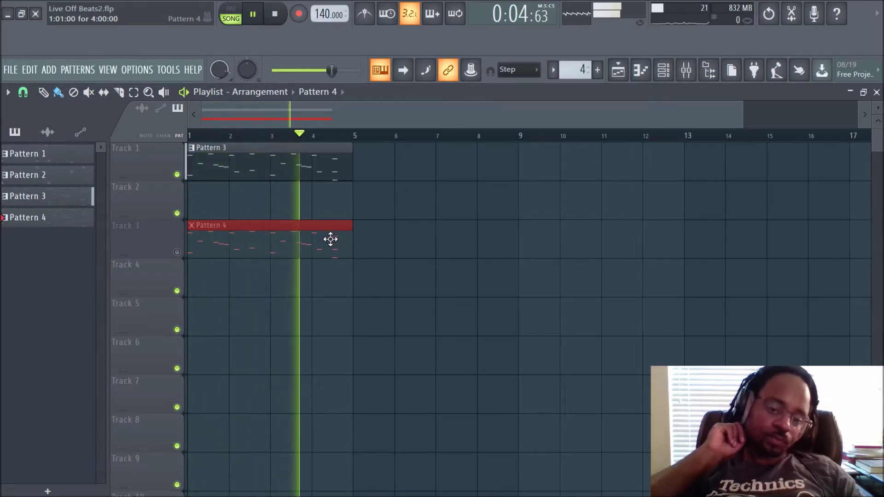
# - Mute Track 1 and unmute Track 3 to hear only Pattern 4 playing
pyautogui.press('space')
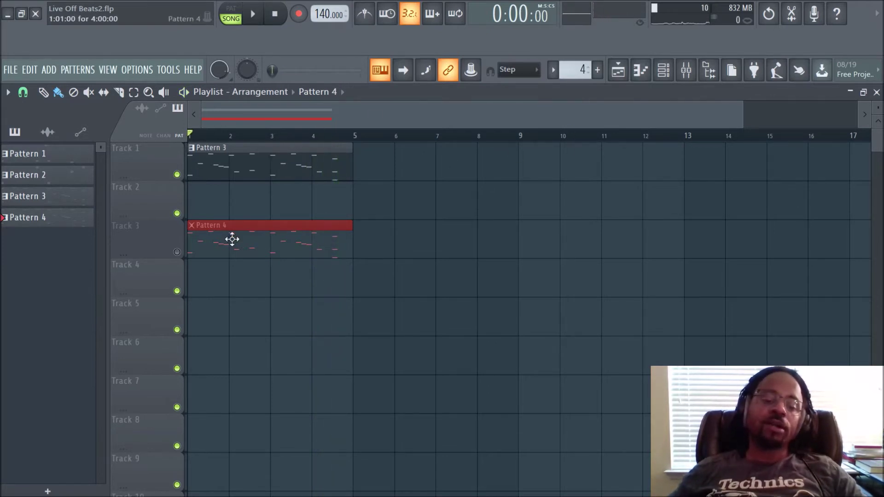
pyautogui.click(178, 175)
pyautogui.click(178, 252)
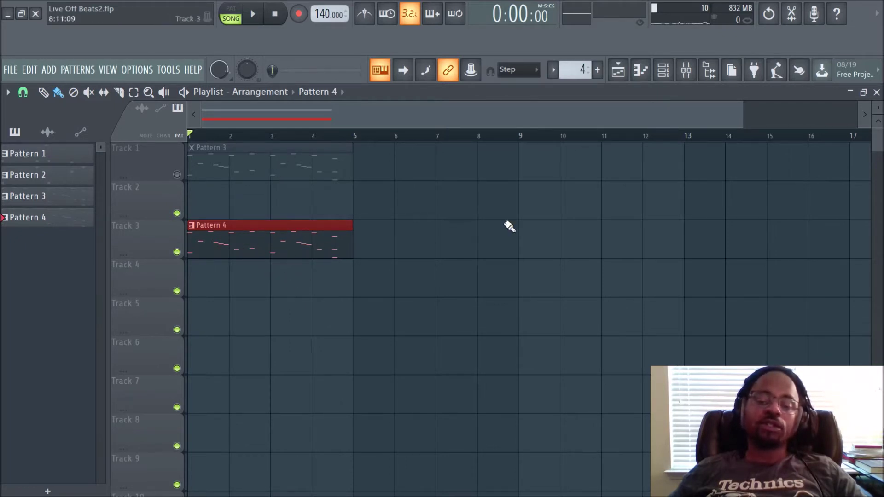
pyautogui.press('space')
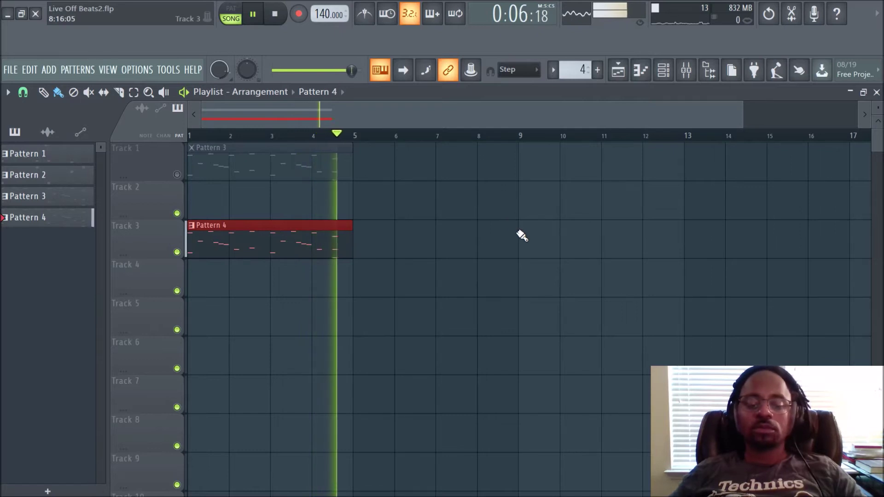
# - Unmute Track 1 so Pattern 3 and Pattern 4 play together
pyautogui.press('space')
pyautogui.click(177, 175)
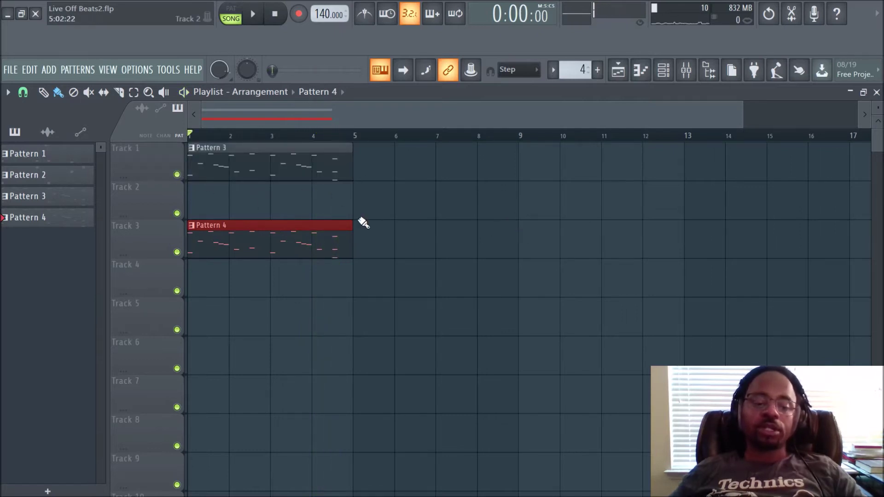
pyautogui.press('space')
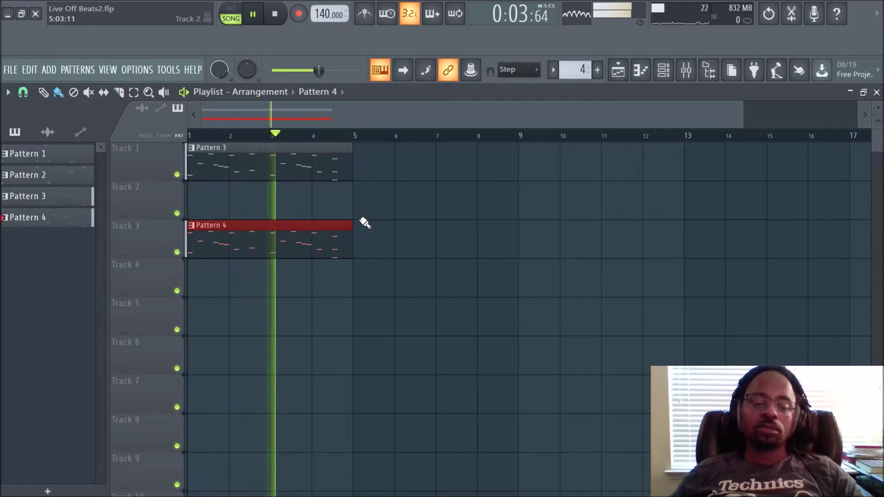
pyautogui.click(408, 247)
# - Stop playback and open Pattern 4's notes in the piano roll
pyautogui.press('space')
pyautogui.doubleClick(240, 249)
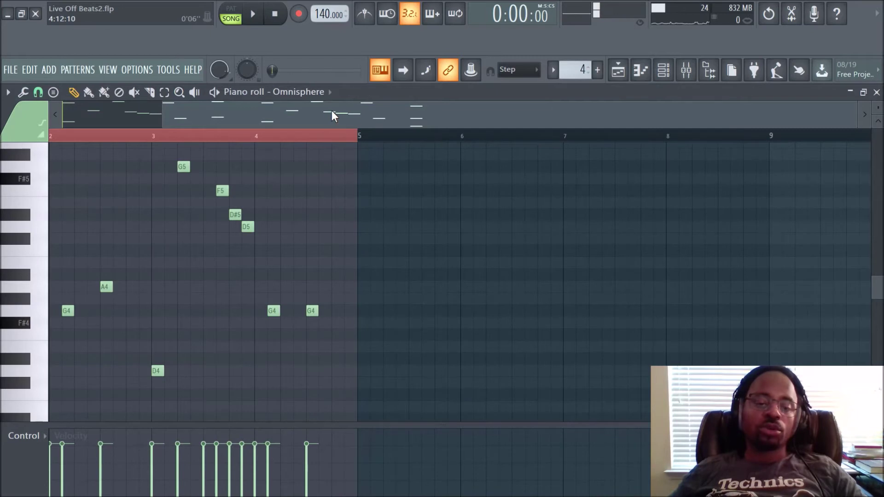
pyautogui.moveTo(332, 111); pyautogui.dragTo(145, 123)
pyautogui.scroll(-5, 189, 268)
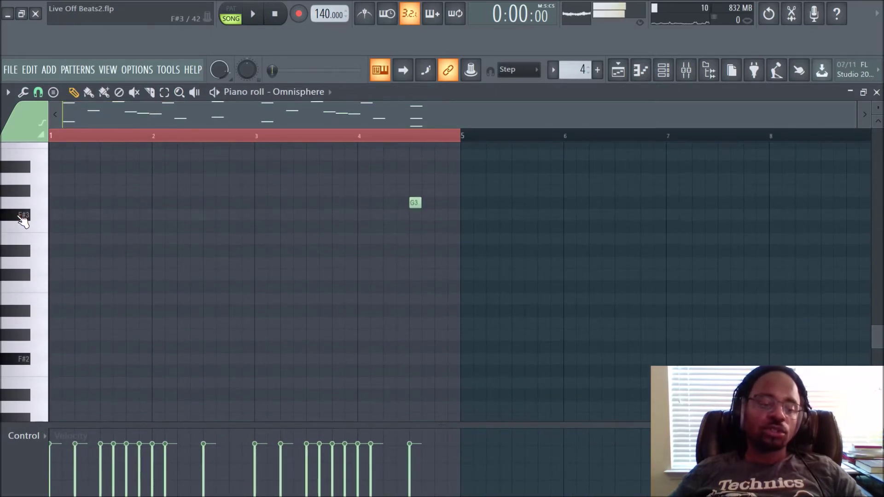
pyautogui.scroll(6, 32, 268)
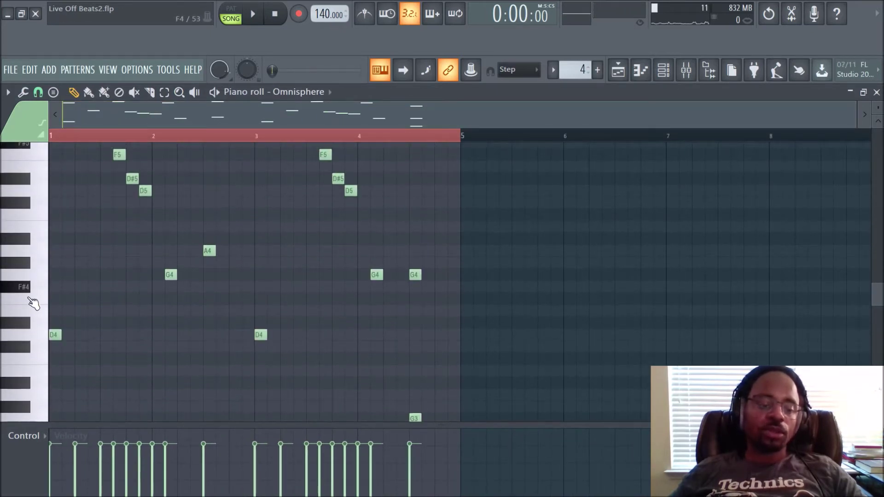
# - Audition the D4, G4, G5 and G7 keys to find the right pitch
pyautogui.click(33, 343)
pyautogui.click(33, 343)
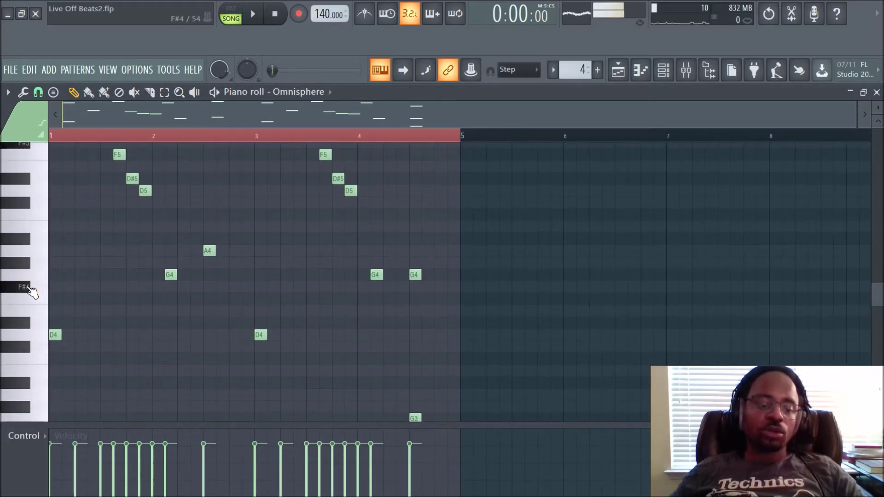
pyautogui.click(35, 282)
pyautogui.click(35, 282)
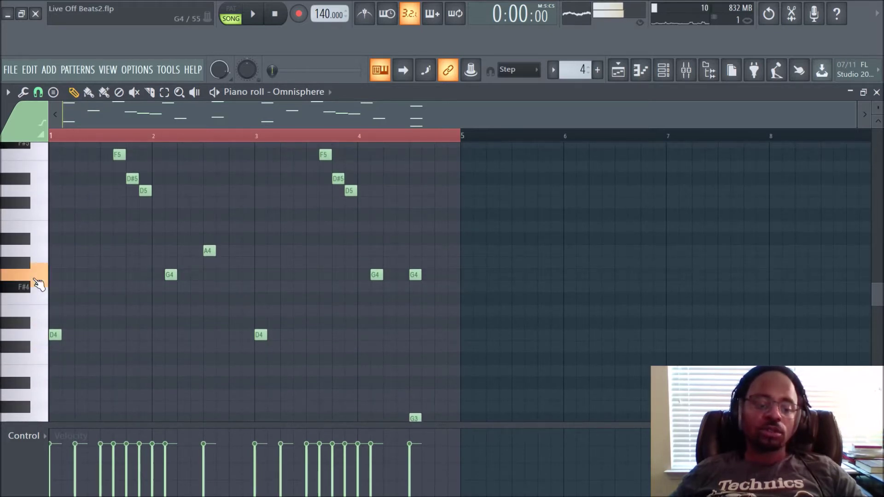
pyautogui.scroll(3, 39, 284)
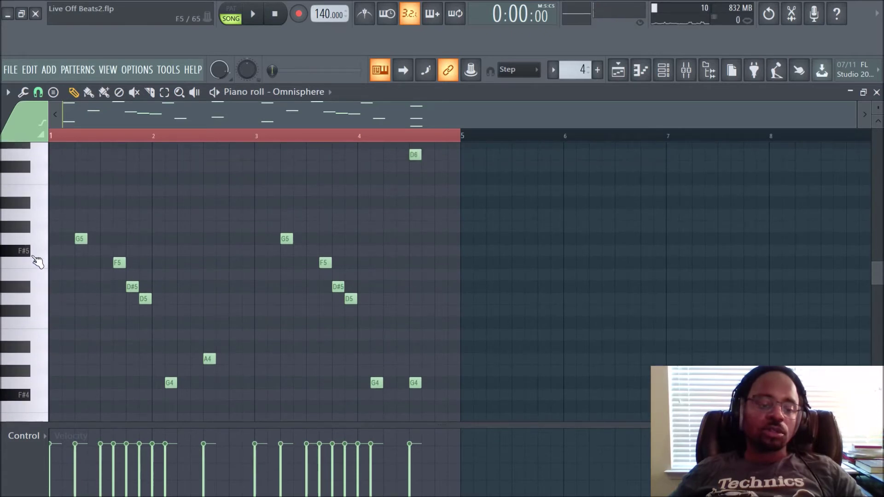
pyautogui.click(35, 243)
pyautogui.scroll(3, 35, 243)
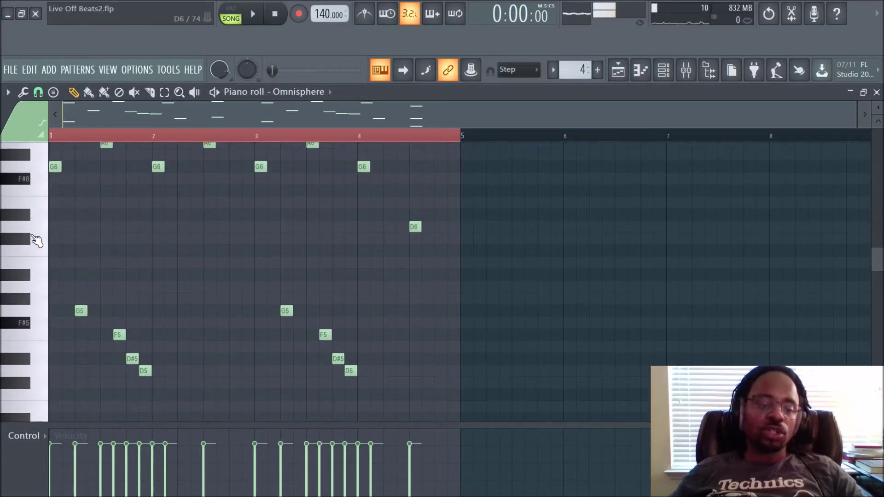
pyautogui.scroll(3, 39, 236)
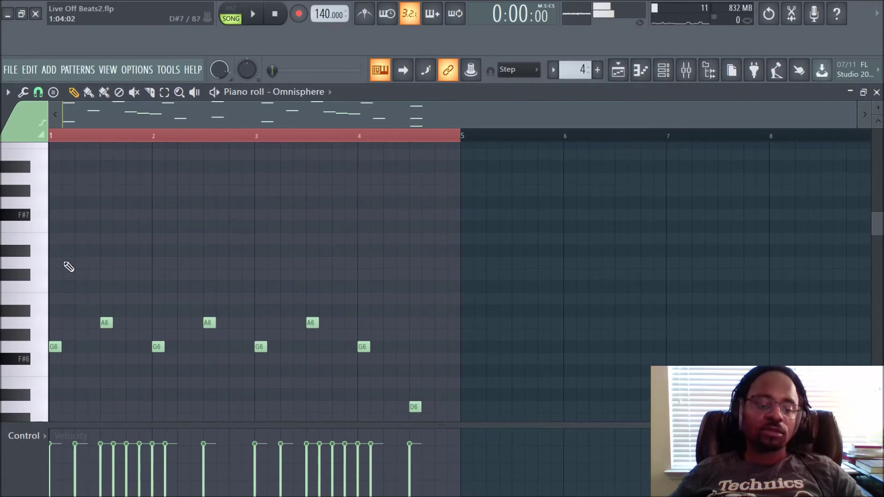
pyautogui.click(40, 215)
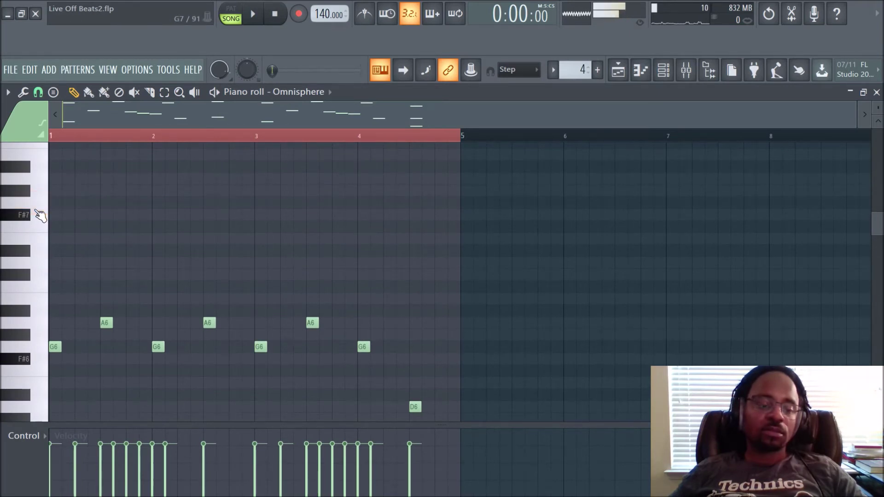
# - Draw G7 notes at the start of bars 1, 2, 3 and 4
pyautogui.click(56, 203)
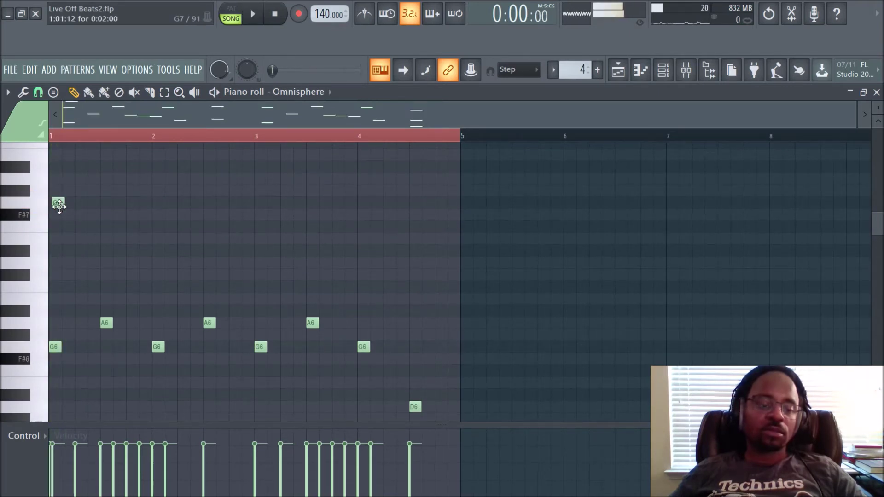
pyautogui.press('space')
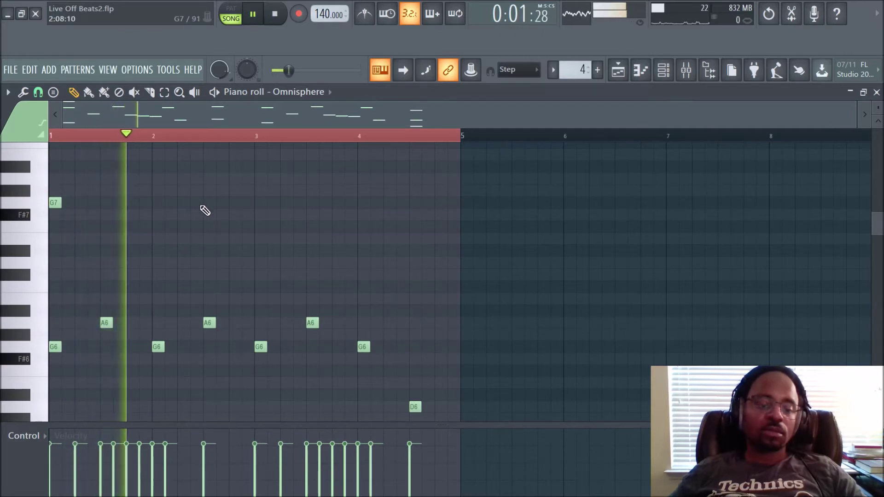
pyautogui.click(155, 202)
pyautogui.click(257, 203)
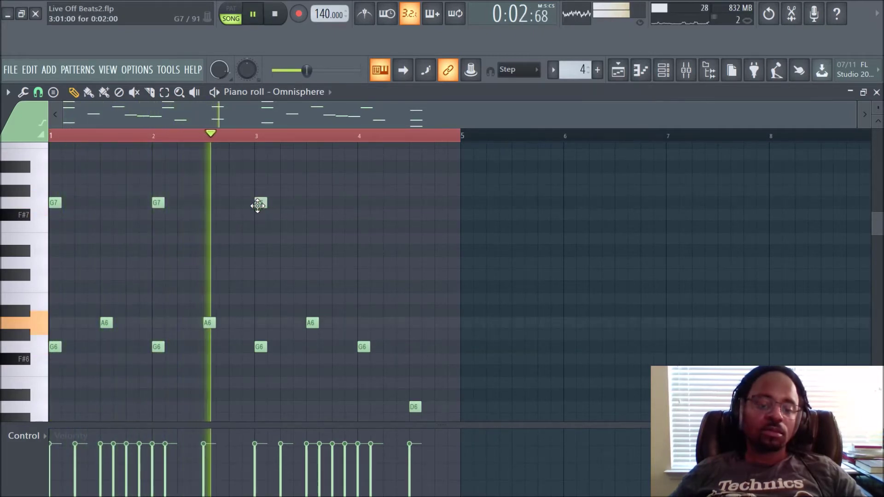
pyautogui.click(362, 202)
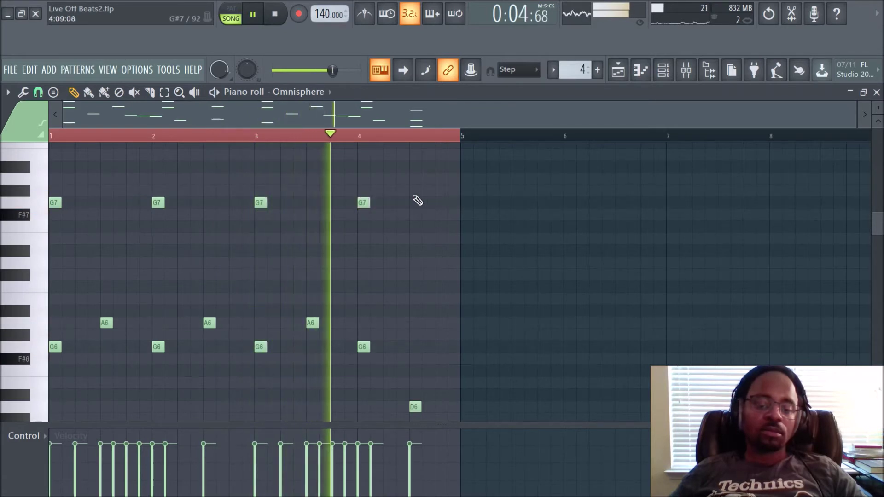
# - Add a note halfway through bar 4, move it from G#7 to A7, and play it back
pyautogui.click(414, 191)
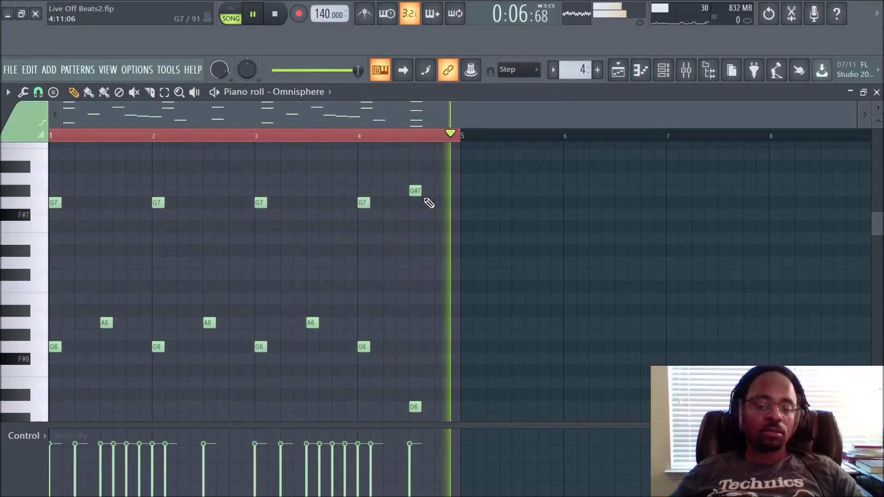
pyautogui.press('space')
pyautogui.click(414, 191)
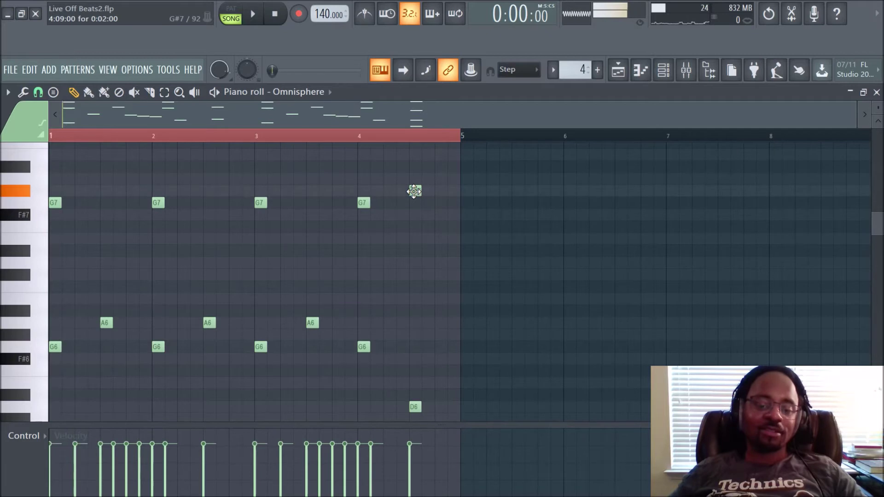
pyautogui.moveTo(414, 191); pyautogui.dragTo(410, 179)
pyautogui.press('space')
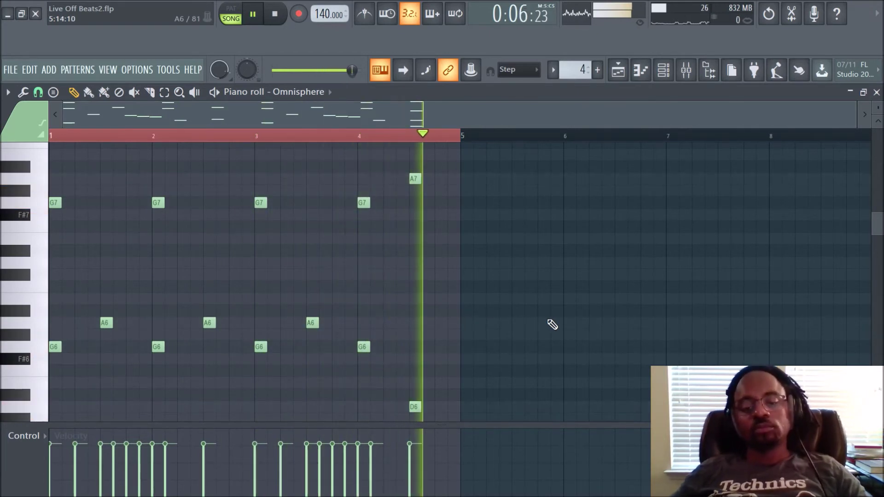
pyautogui.press('space')
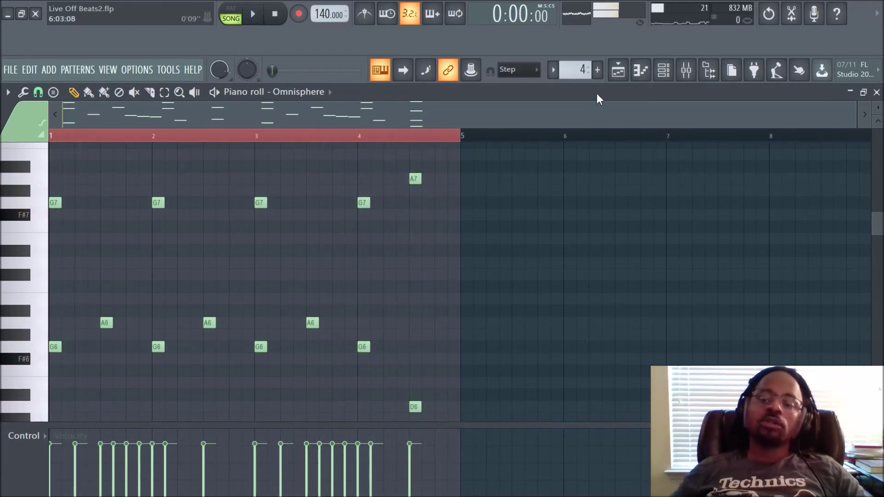
# - Open Pattern 3 in the piano roll, then start a MIDI export and cancel the save window
pyautogui.click(618, 70)
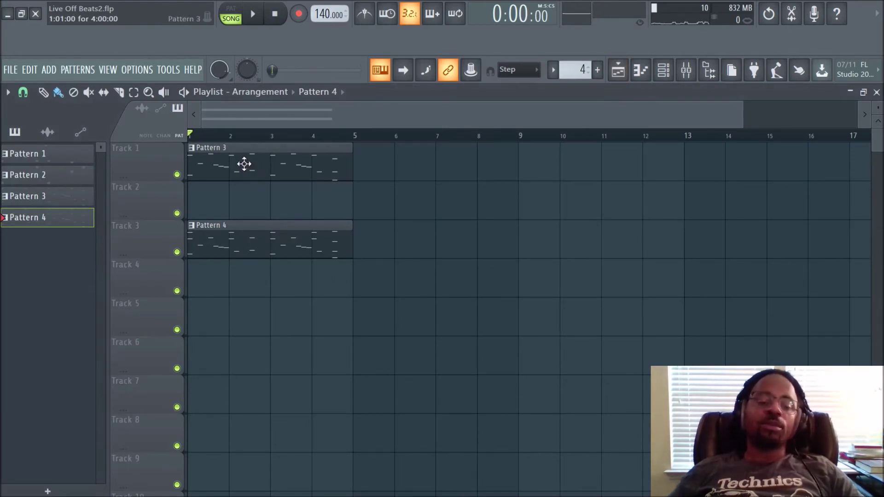
pyautogui.doubleClick(225, 162)
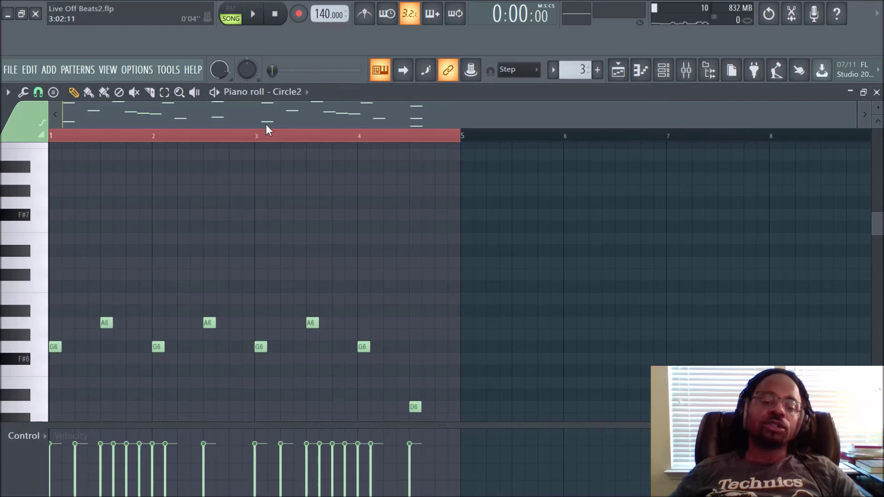
pyautogui.click(8, 92)
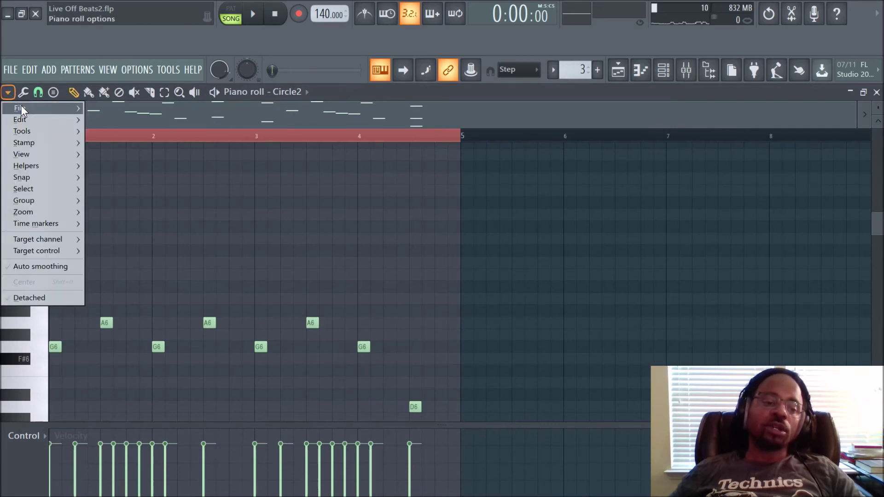
pyautogui.moveTo(27, 107)
pyautogui.click(131, 158)
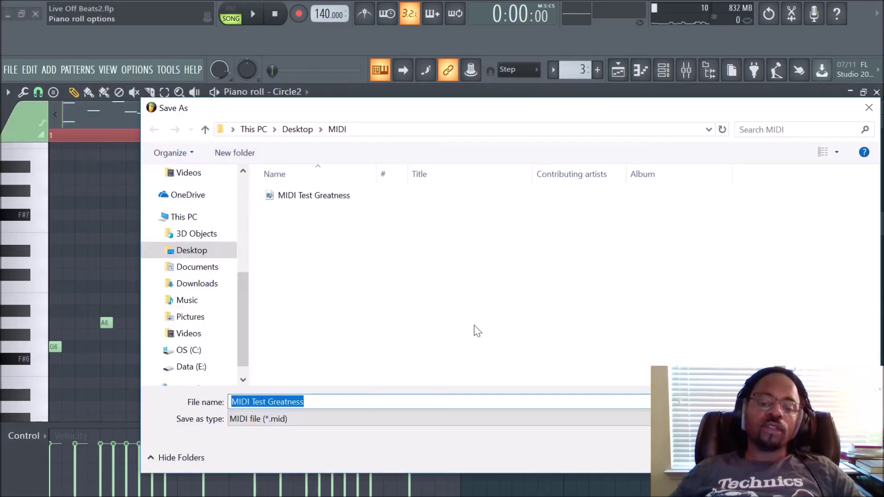
pyautogui.press('Escape')
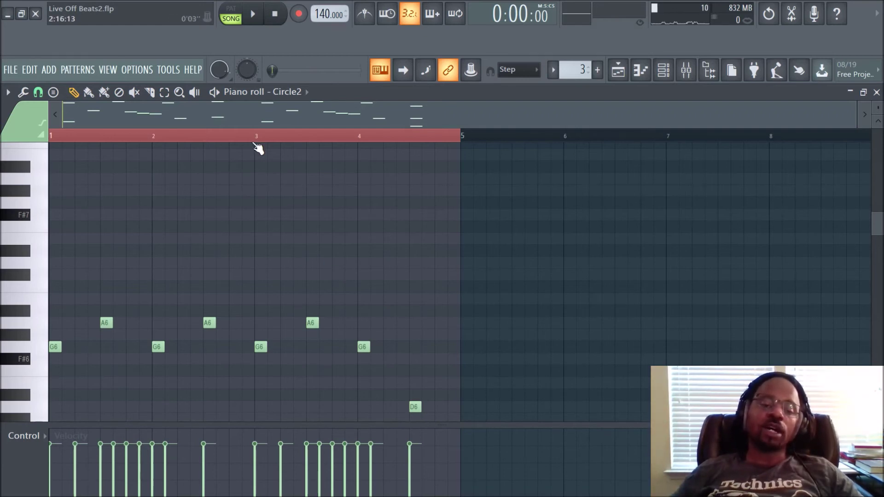
# - Leave the Circle2 piano roll and switch back to the Playlist with F5
pyautogui.scroll(-3, 362, 215)
pyautogui.scroll(3, 361, 221)
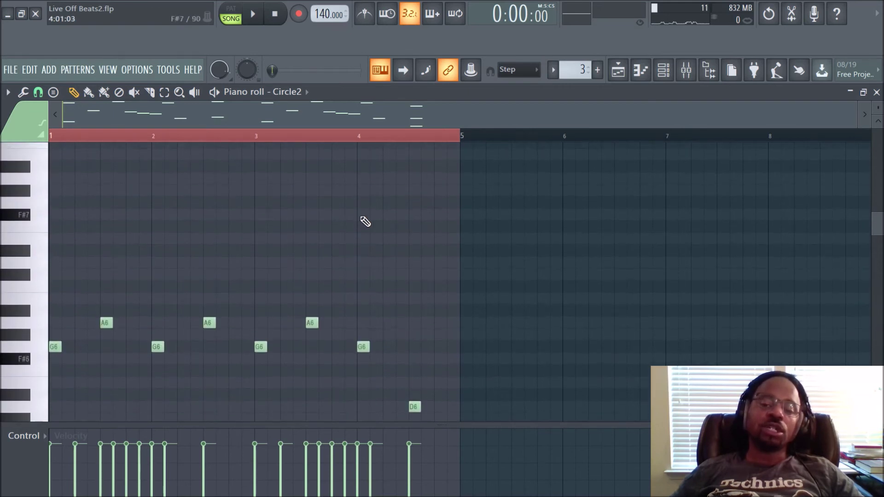
pyautogui.press('F5')
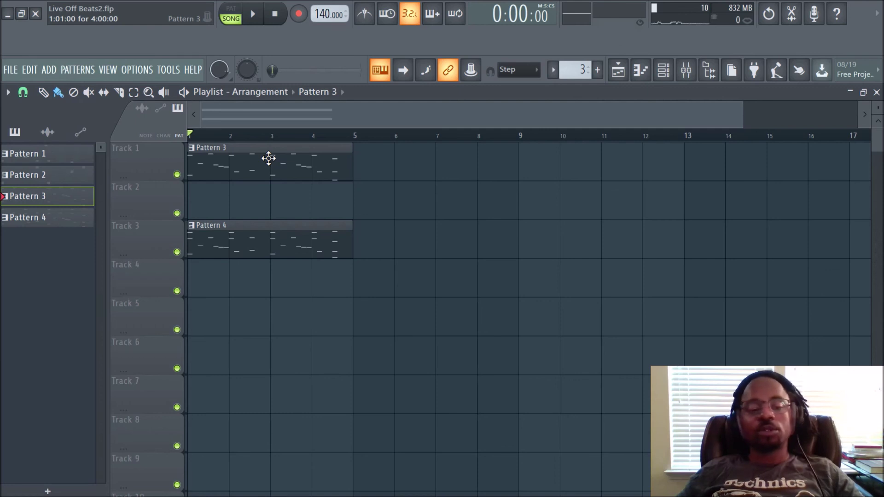
pyautogui.doubleClick(268, 166)
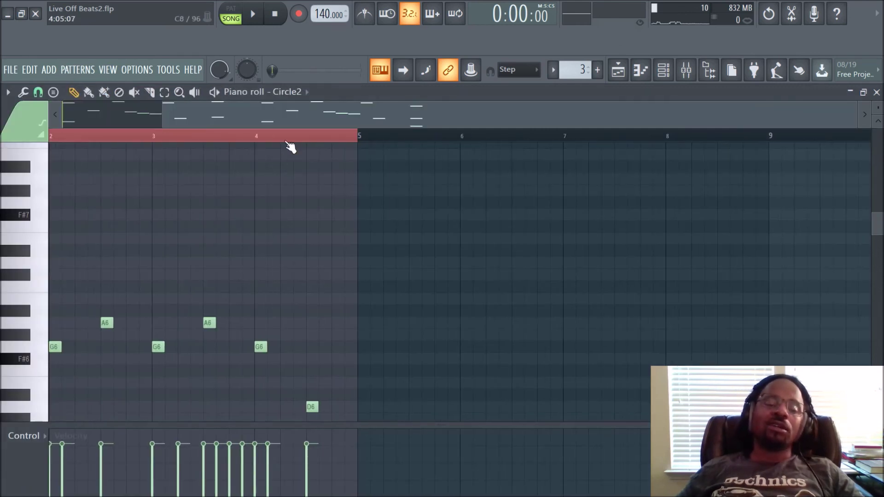
pyautogui.moveTo(297, 112); pyautogui.dragTo(24, 128)
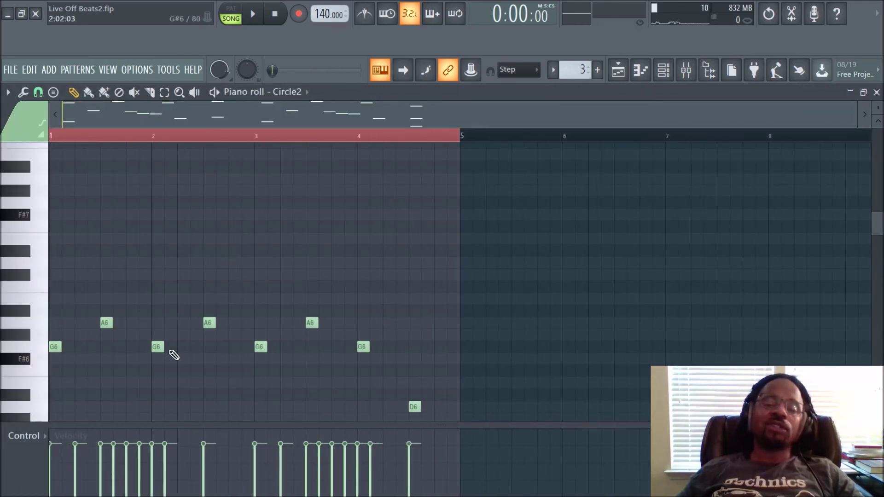
pyautogui.click(620, 81)
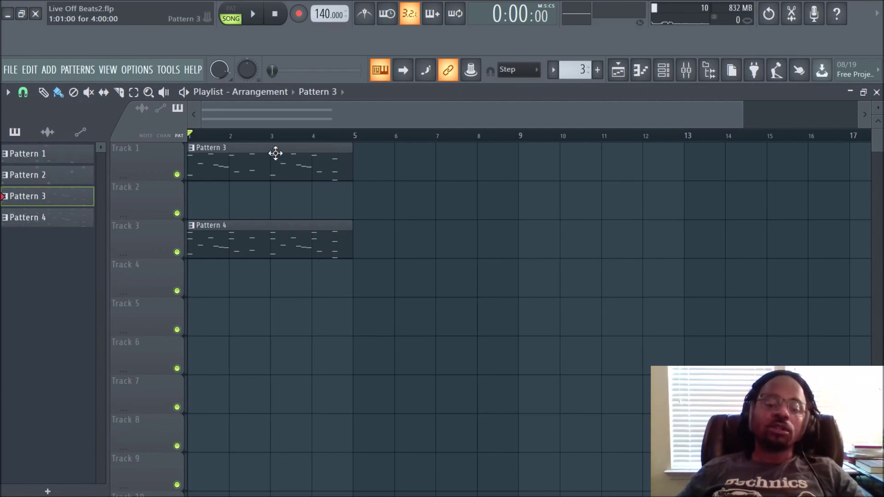
pyautogui.scroll(3, 303, 147)
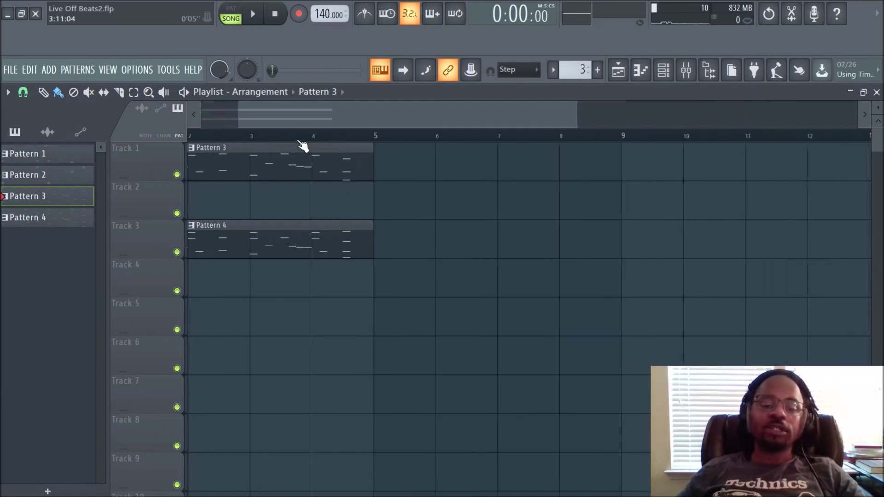